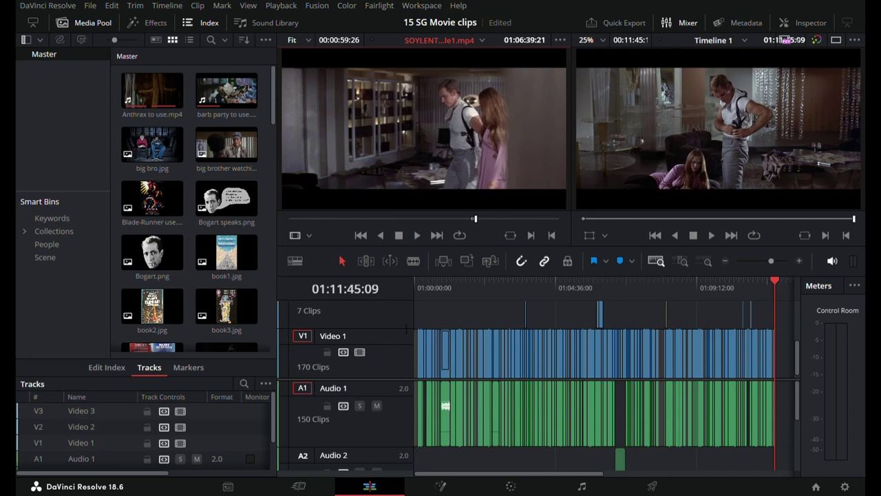
Compare the Soylent Green script notes with the Resolve project, scrolling through the timeline.
key(alt+Tab)
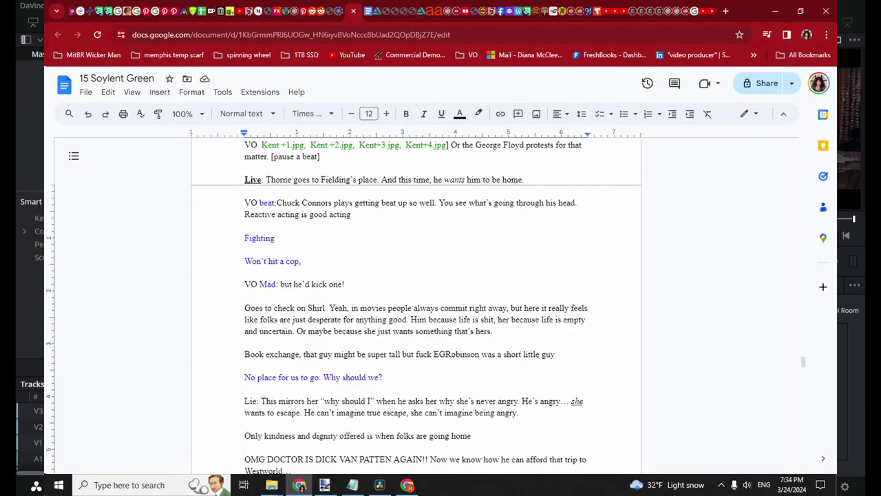
key(alt+Tab)
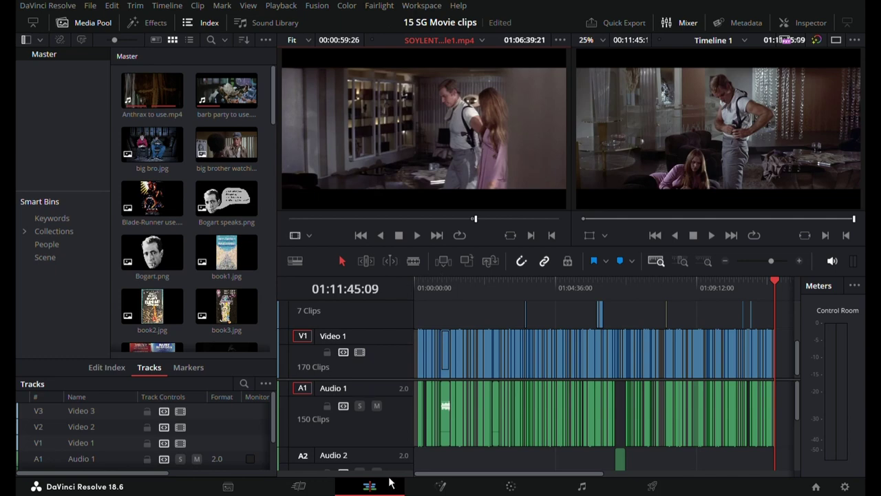
key(alt+Tab)
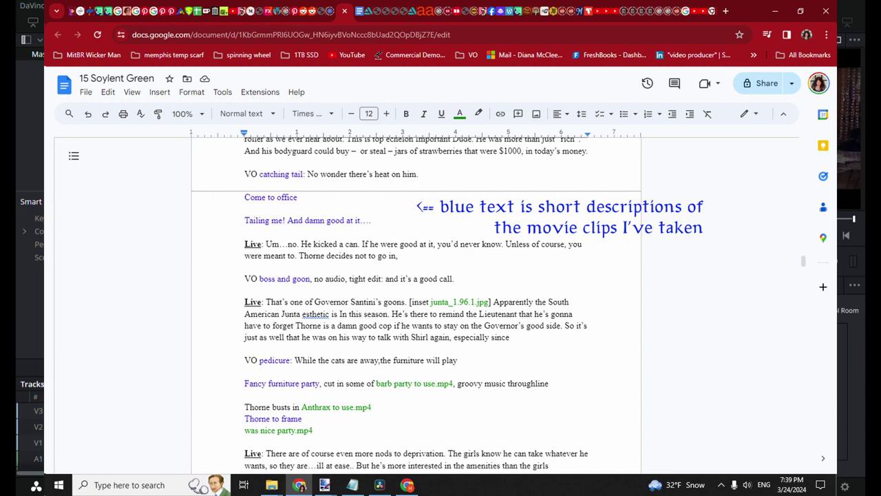
key(alt+Tab)
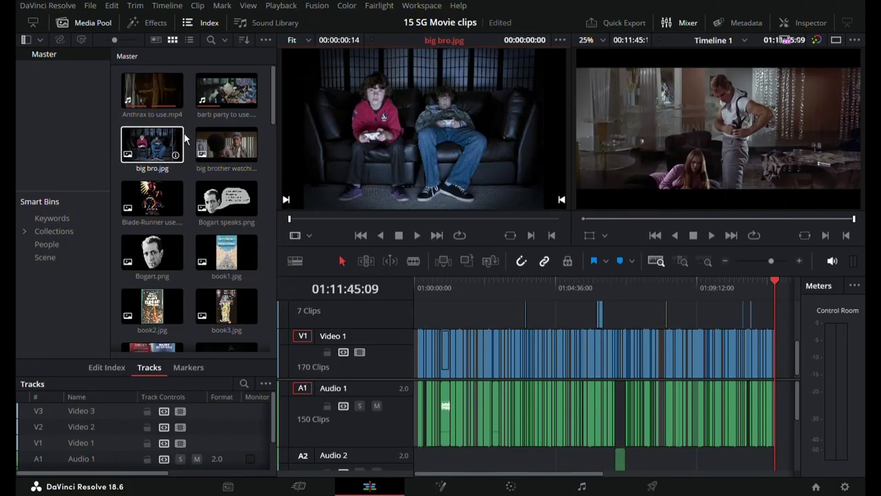
scroll(200, 131, down, 3)
scroll(201, 135, down, 10)
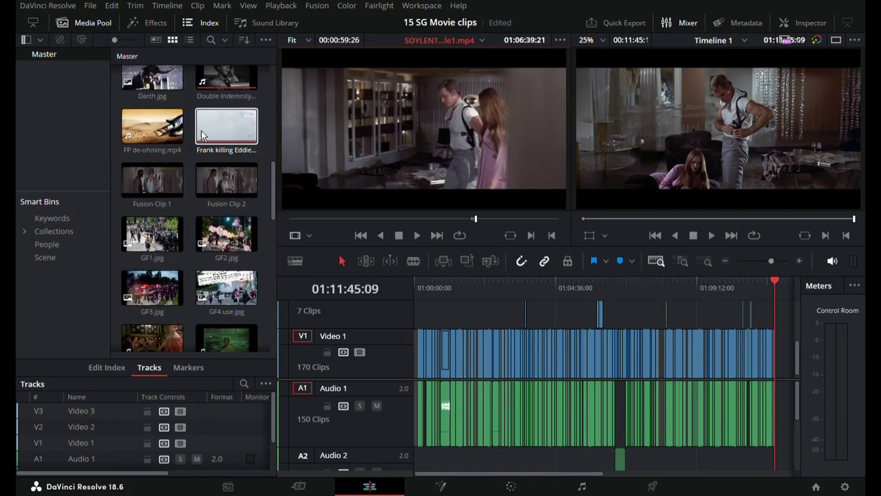
scroll(195, 163, down, 3)
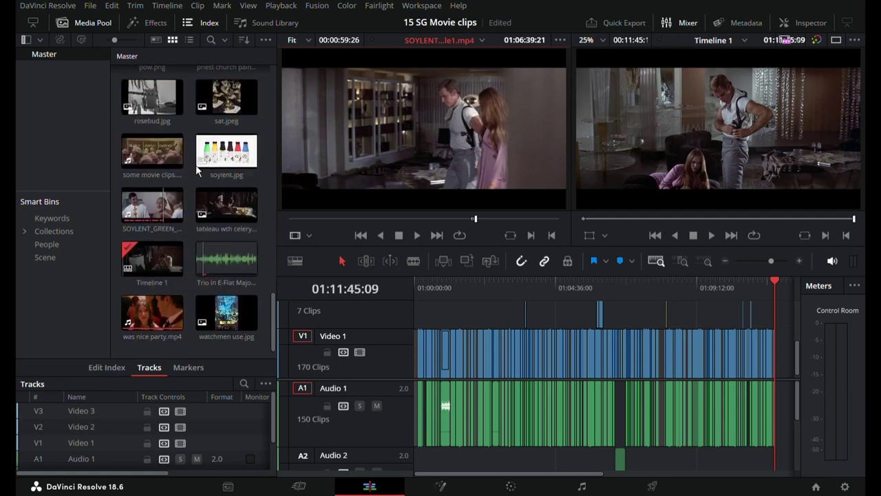
scroll(189, 302, up, 2)
scroll(188, 295, up, 10)
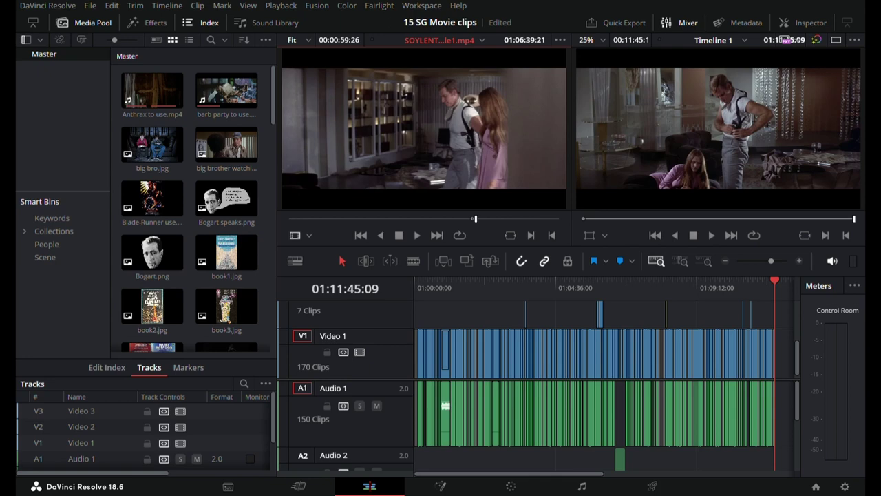
Check which notes are edited, then play the SOYLENT source and mark its end on the turning man.
key(alt+Tab)
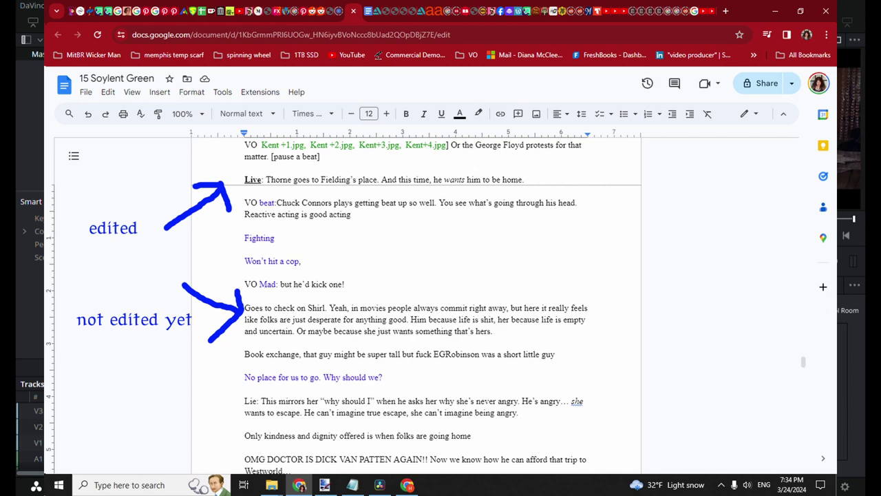
key(alt+Tab)
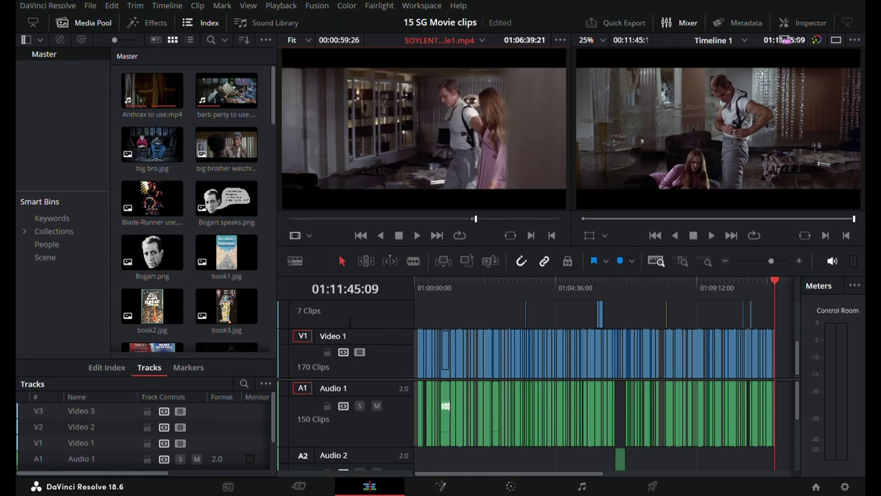
click(424, 241)
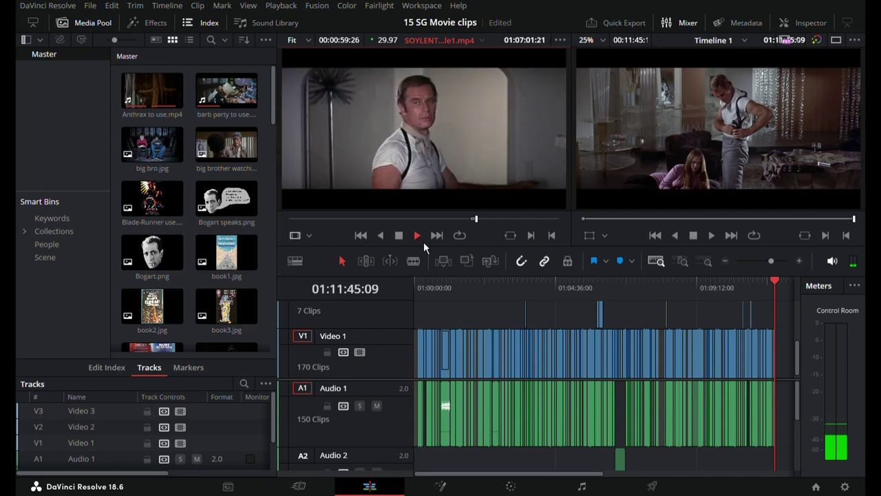
click(553, 237)
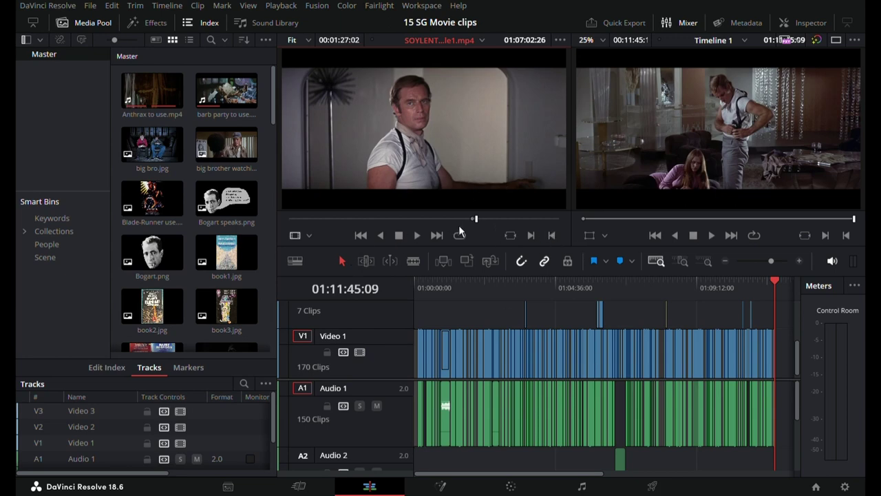
Zoom the timeline to the playhead and append the marked SOYLENT_GREEN_Title1 shot, making 171 clips.
click(778, 264)
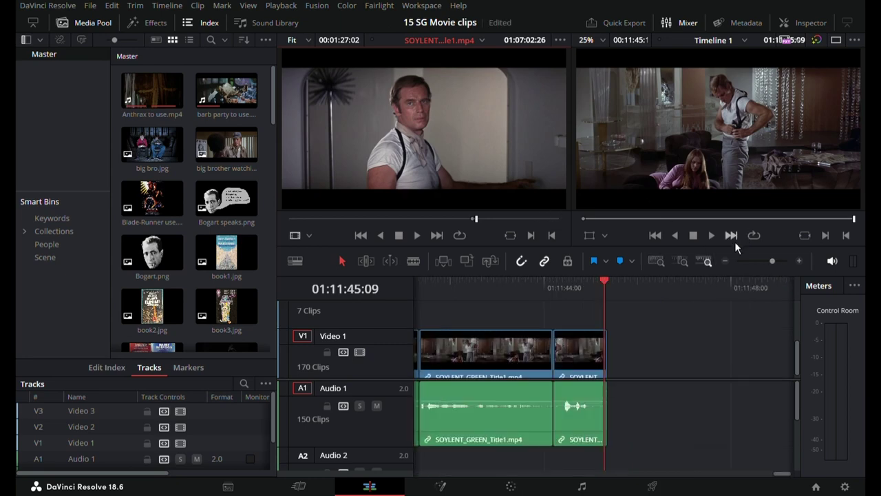
drag(572, 197, 824, 184)
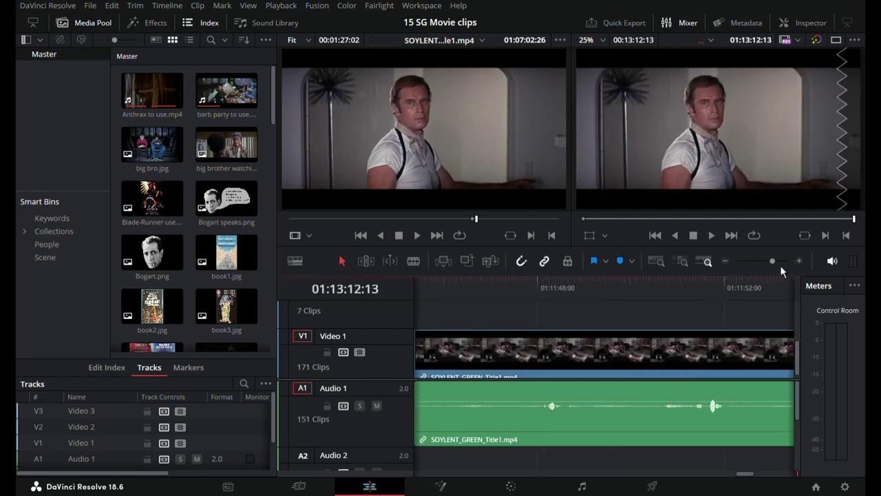
Blade the new Soylent Green clip at 01:12:54:13 and ripple-delete the opening piece.
key(ctrl+minus)
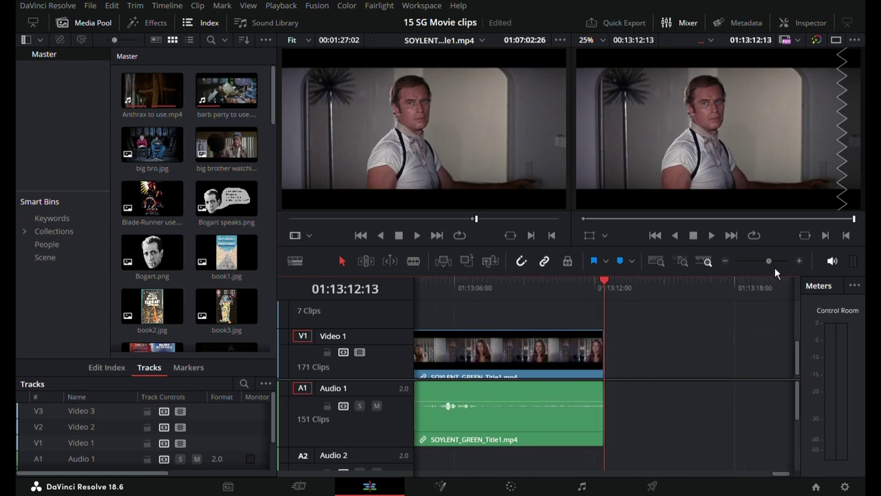
click(446, 286)
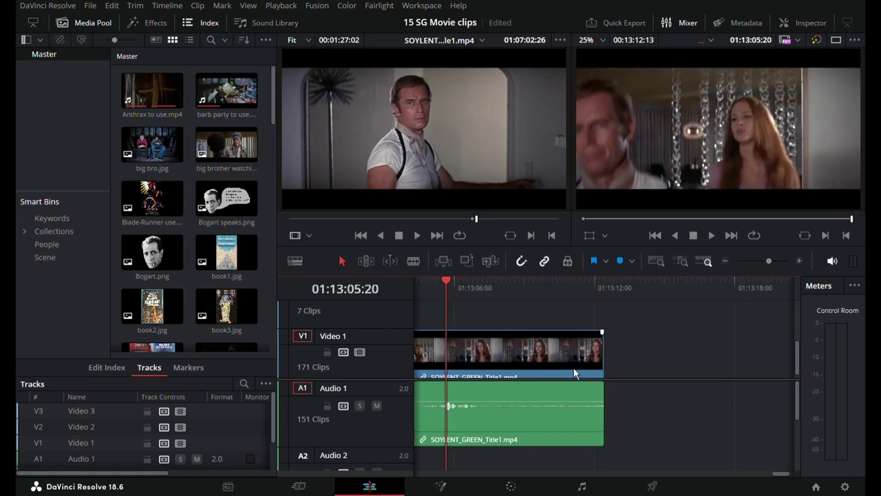
scroll(621, 360, down, 1)
scroll(511, 369, up, 2)
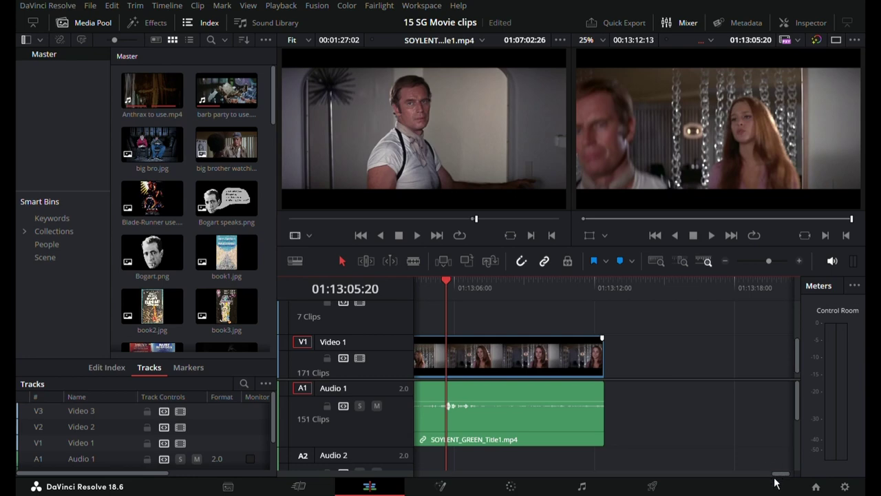
mouse_move(778, 480)
mouse_down()
mouse_move(762, 484)
mouse_move(773, 487)
mouse_up()
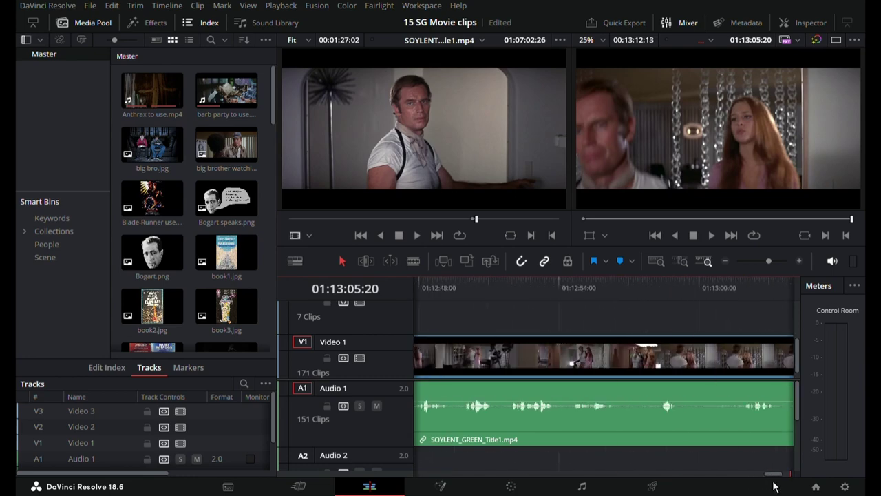
click(509, 292)
key(space)
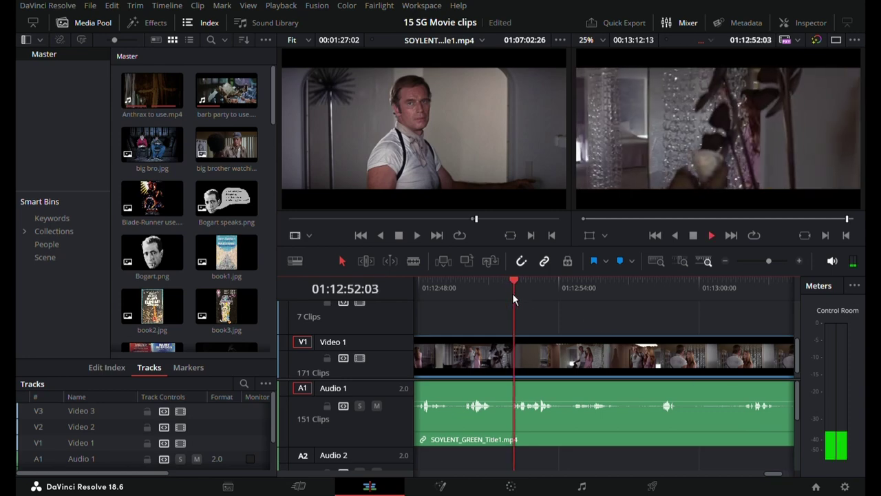
click(569, 300)
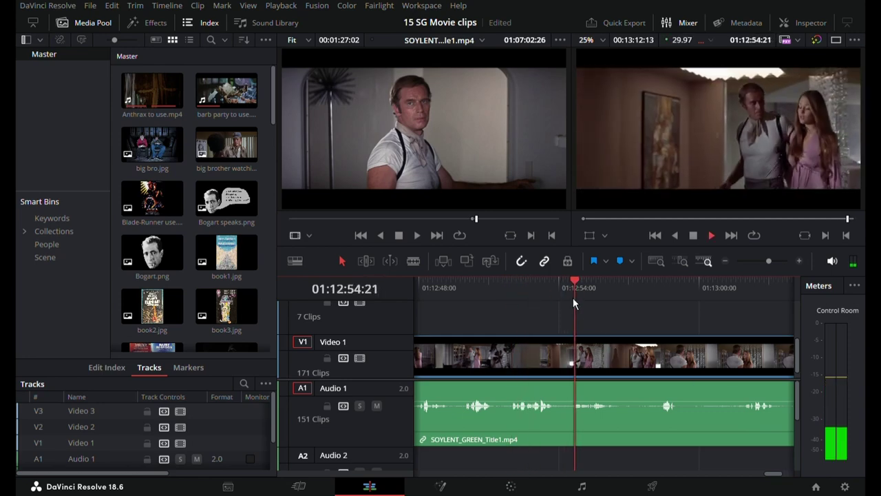
key(space)
click(575, 293)
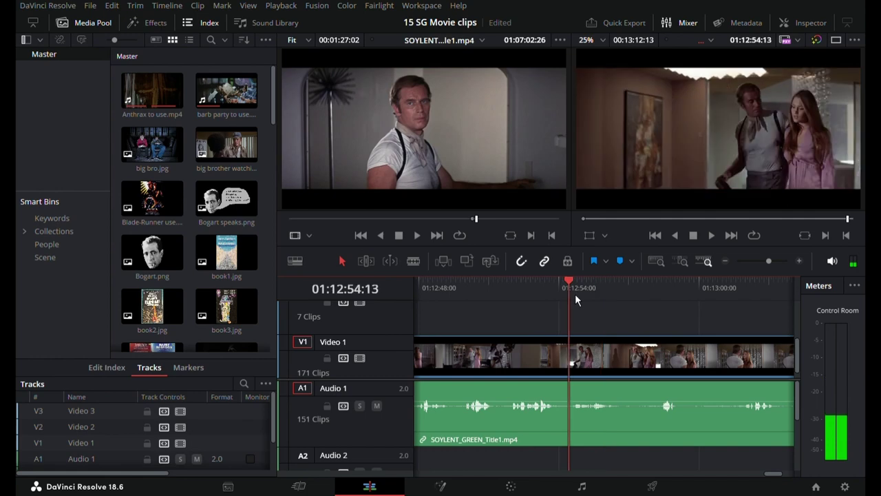
key(ctrl+b)
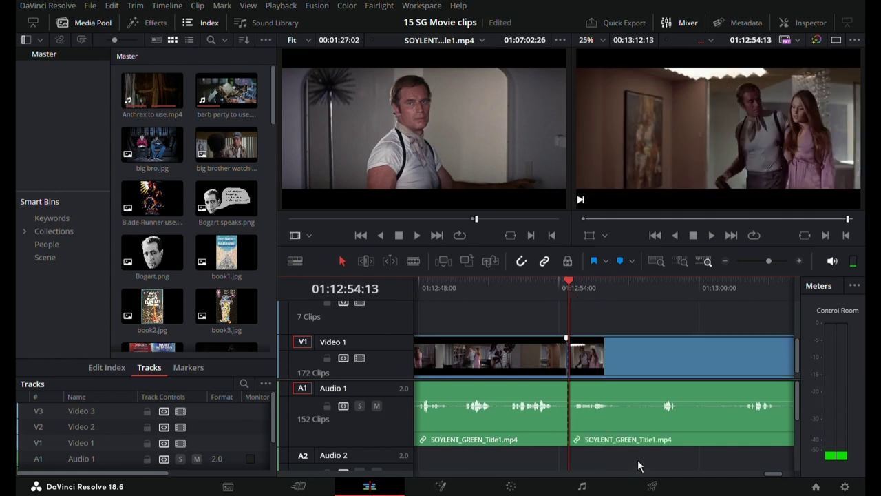
click(512, 398)
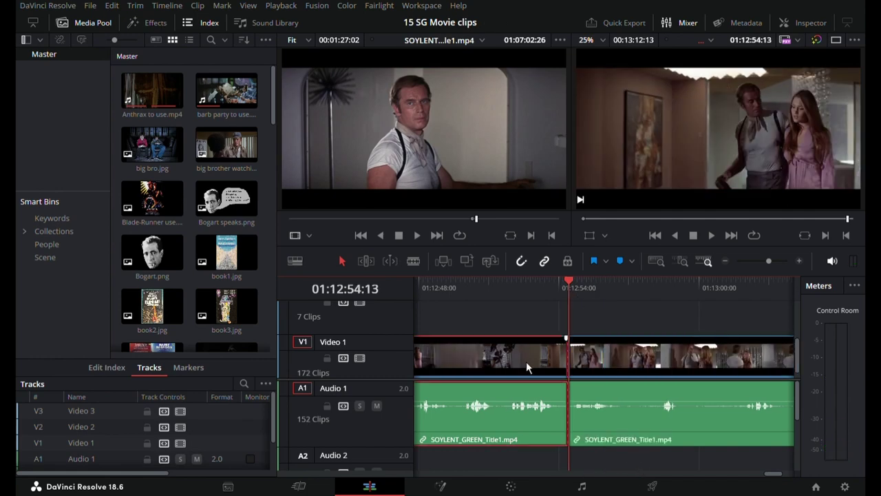
key(Delete)
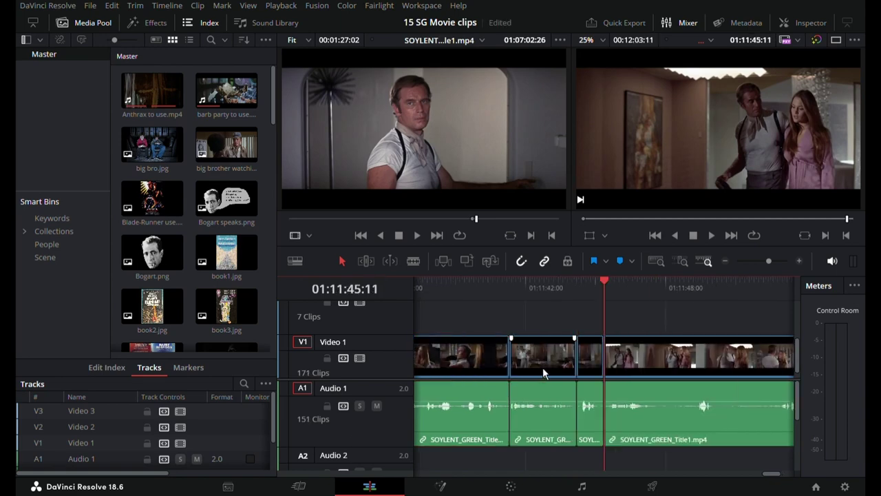
Review the trim, blade the clip at 01:11:50:06, and save the project.
key(space)
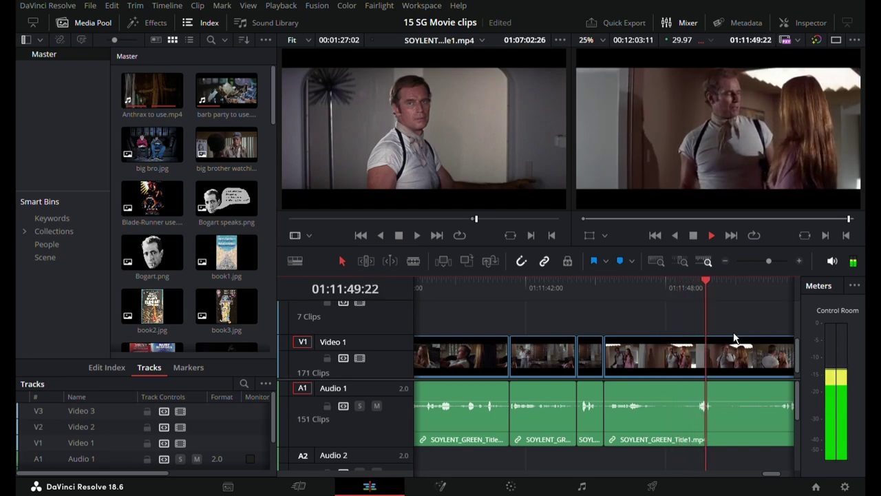
key(space)
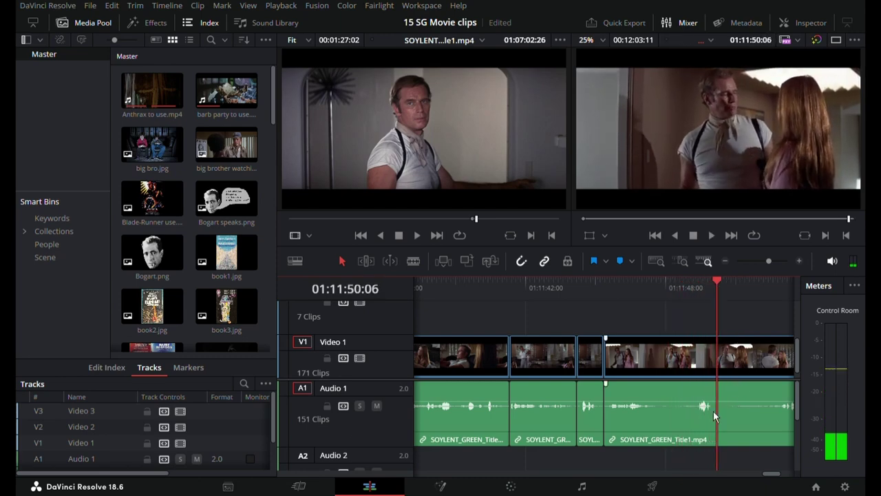
key(ctrl+s)
key(ctrl+b)
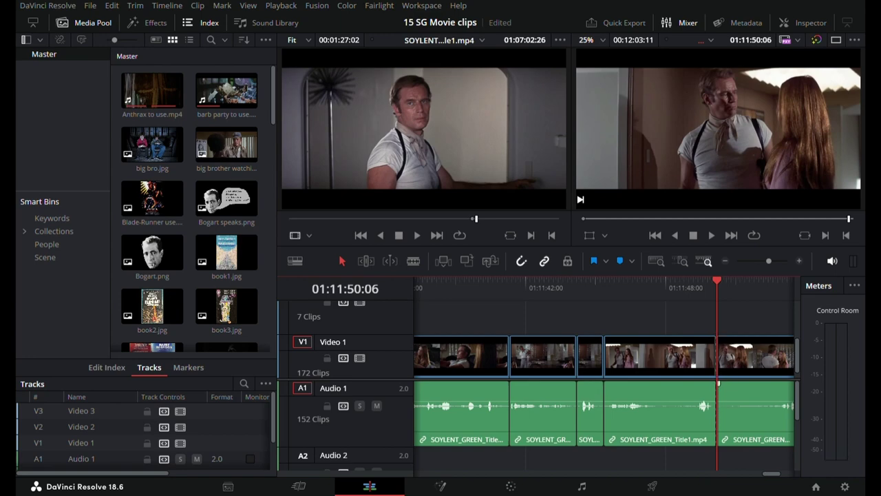
key(ctrl+s)
drag(723, 285, 783, 299)
Blade the clip at the playhead, ripple-delete the piece before the cut, and review from 01:11:49:13.
key(ctrl+b)
click(771, 361)
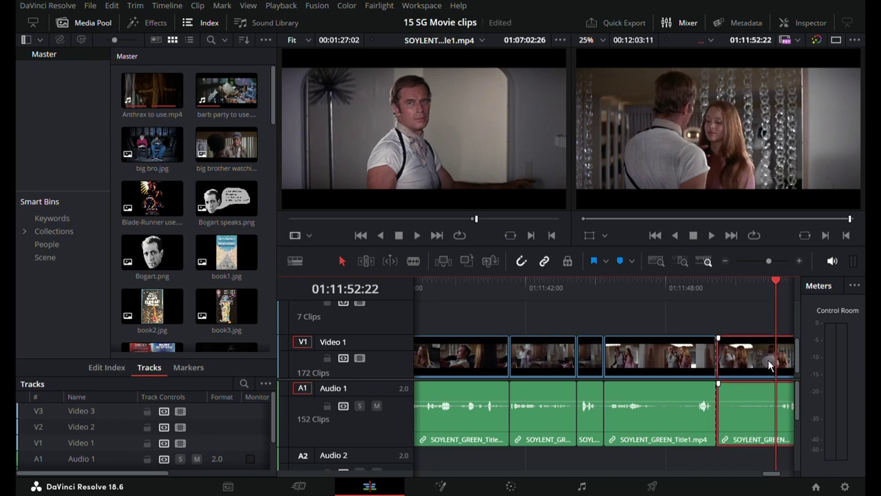
key(Delete)
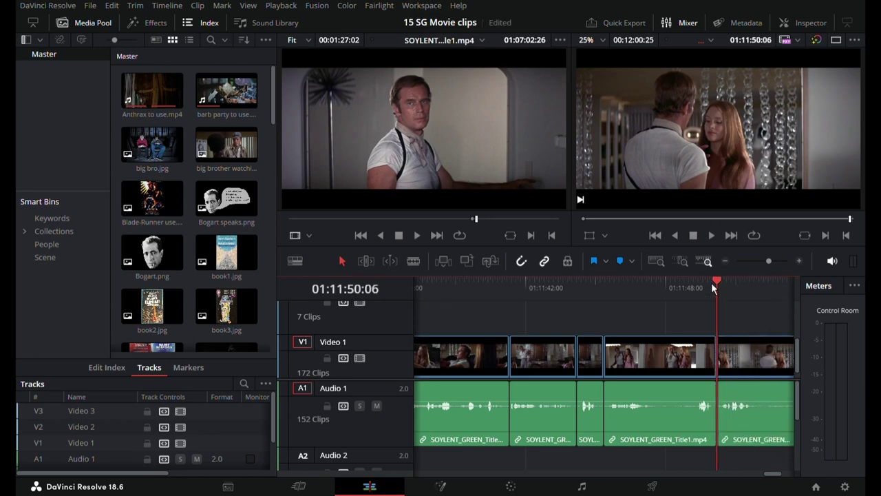
click(699, 286)
key(space)
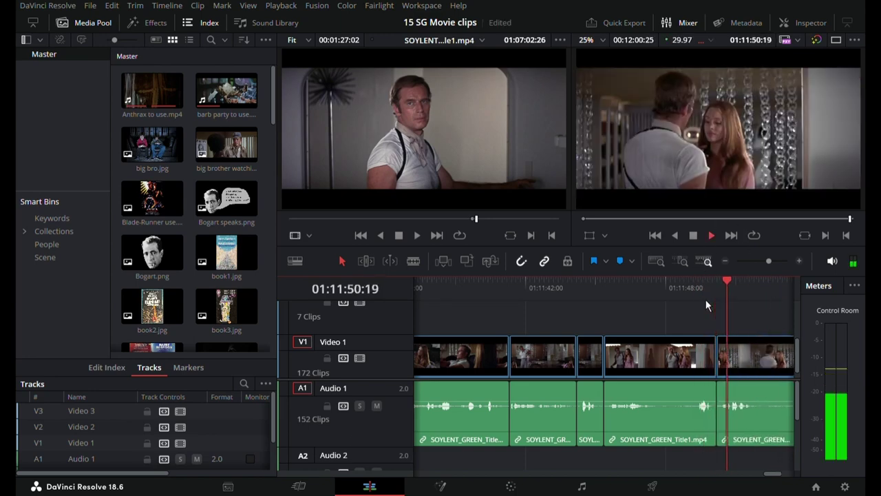
key(space)
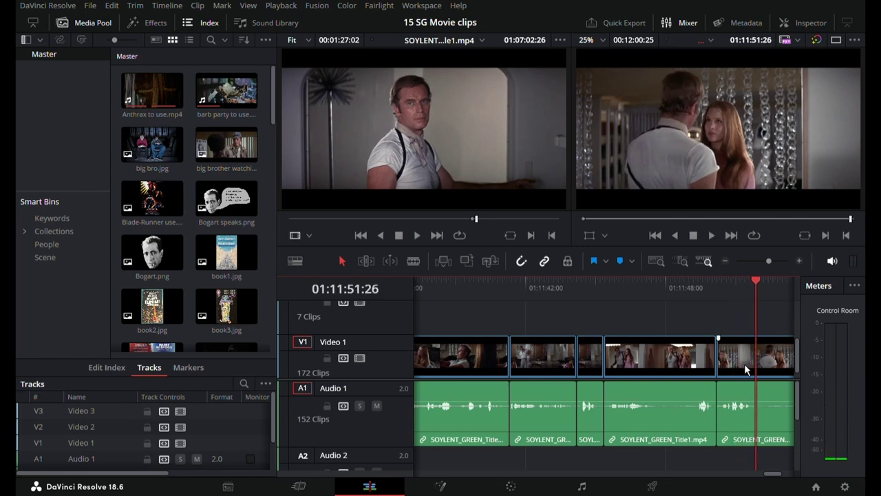
Blade again near 01:11:52, nudge the new edit point, and park the playhead at 01:11:51:14.
key(space)
key(space)
key(ctrl+b)
click(734, 290)
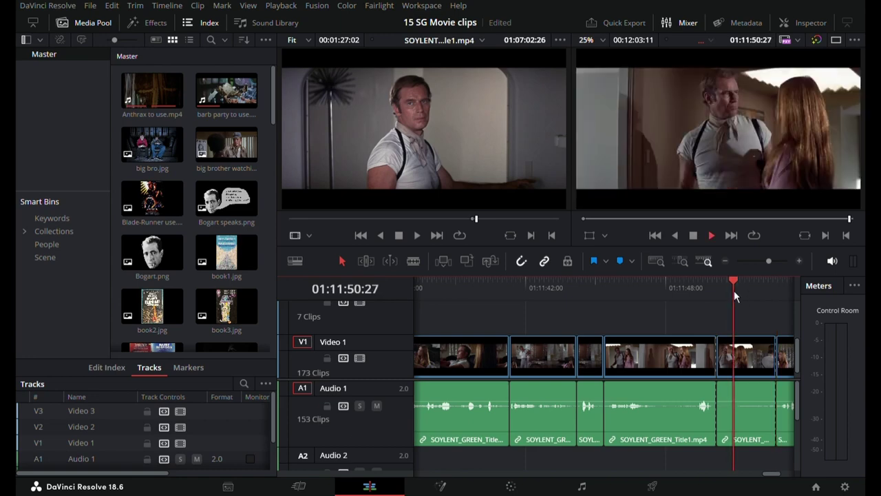
key(space)
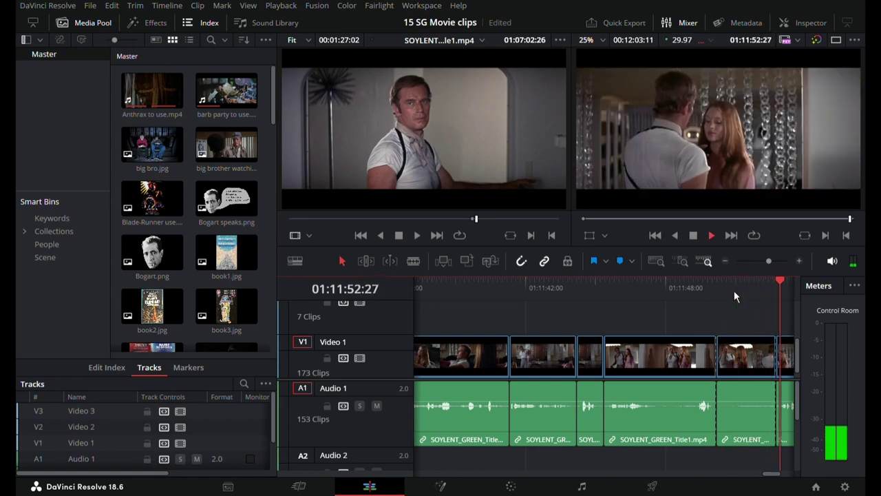
drag(781, 375, 782, 373)
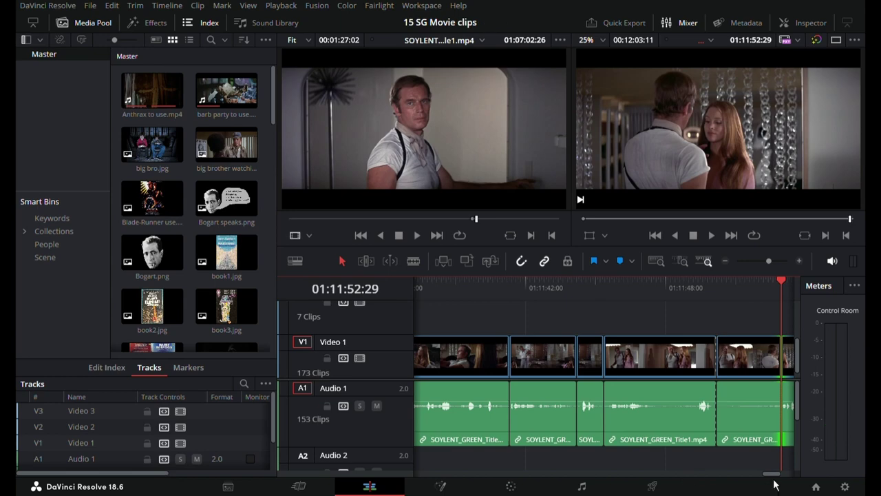
scroll(774, 482, left, 3)
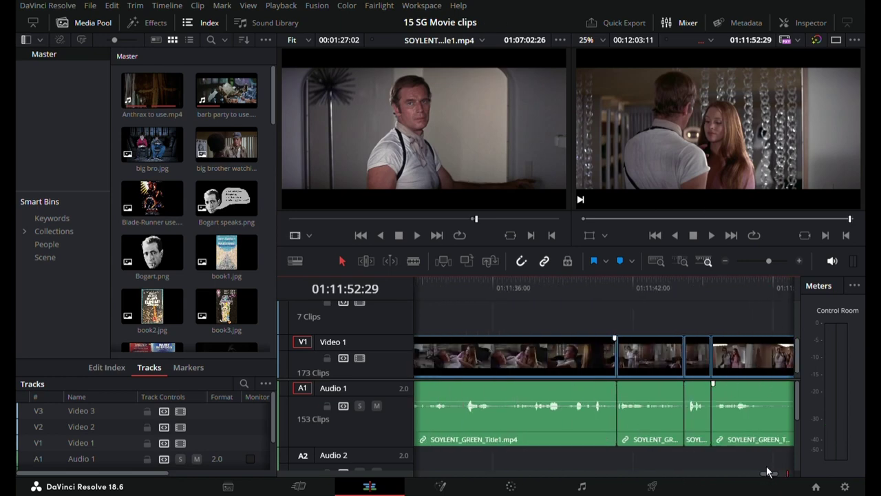
scroll(772, 482, right, 2)
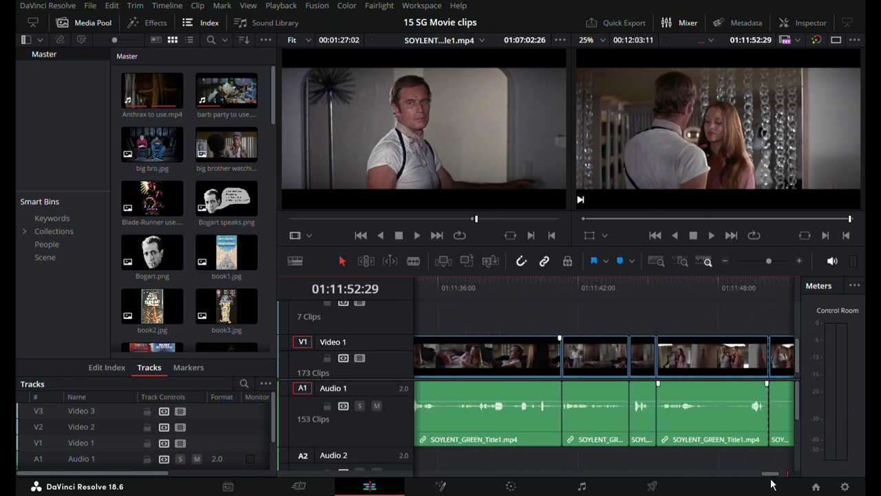
scroll(771, 486, right, 3)
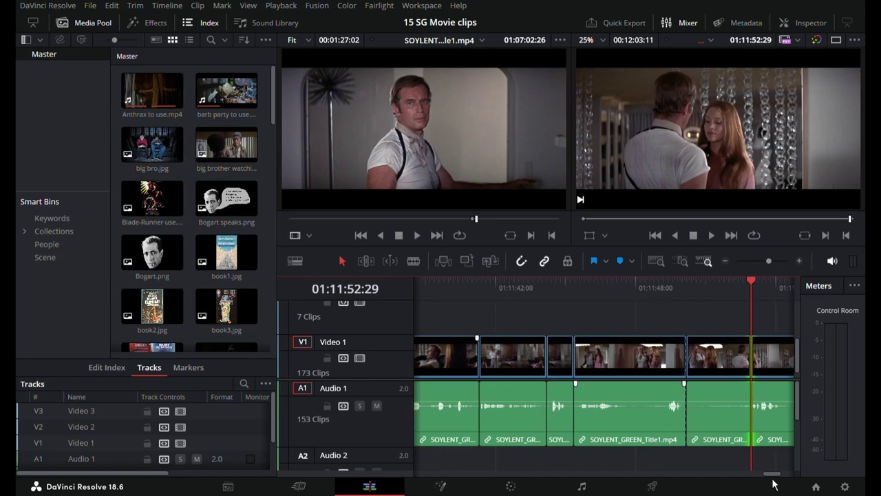
click(718, 301)
Cut at 01:11:51:14 and ripple-delete the short piece between the two cuts.
key(ctrl+b)
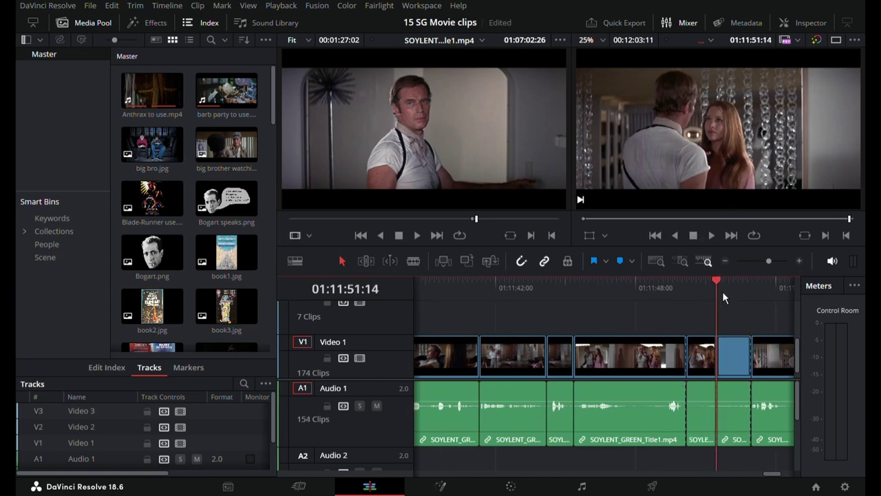
click(713, 363)
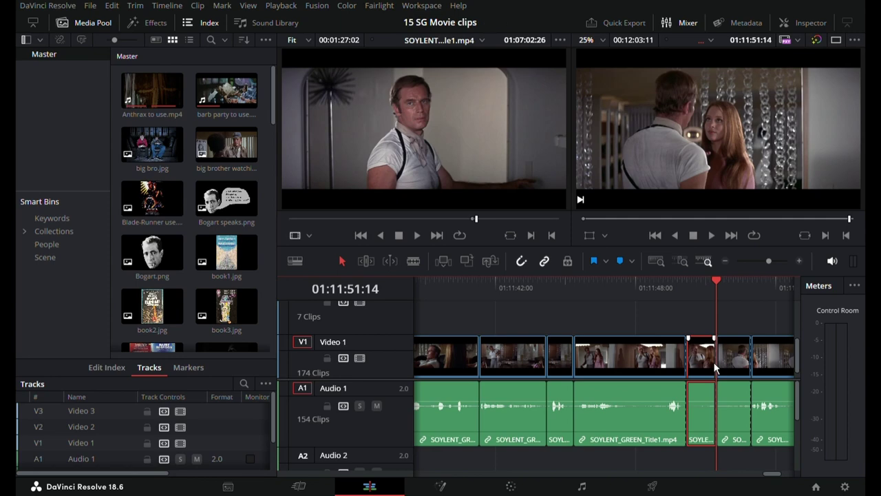
key(Delete)
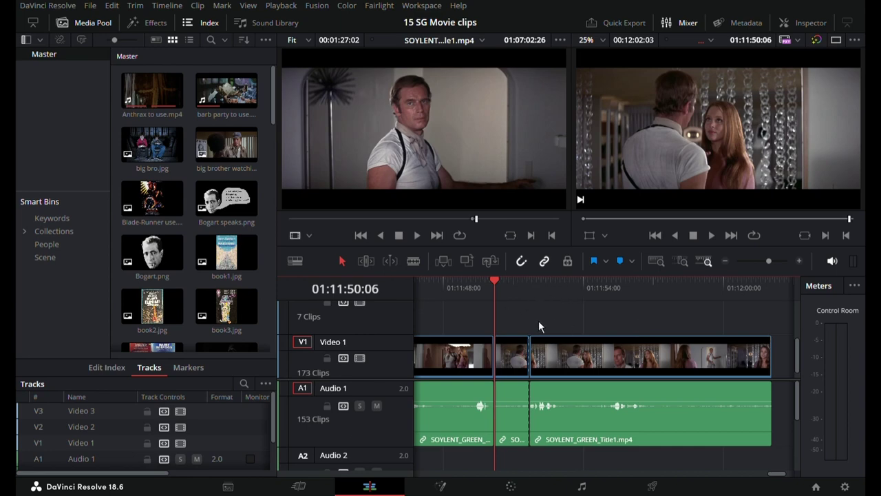
Cut at 01:11:53:07 and 01:11:55:01, then ripple-delete the section between them.
key(space)
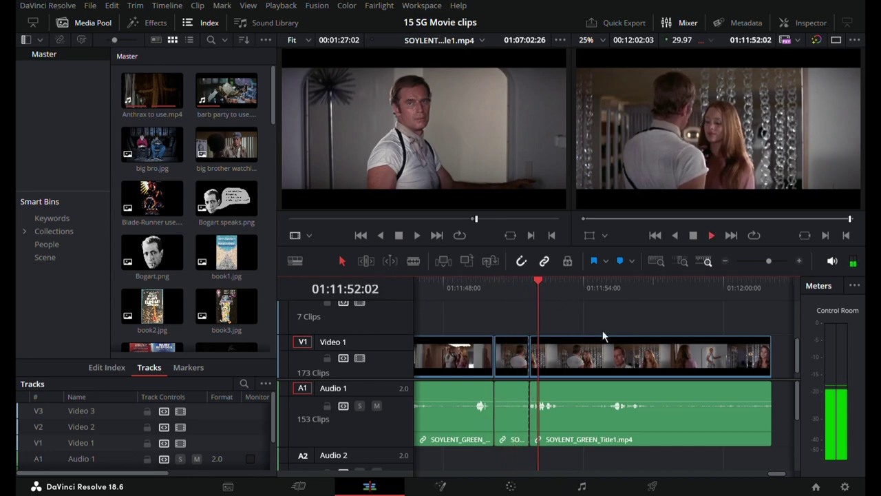
key(space)
key(ctrl+b)
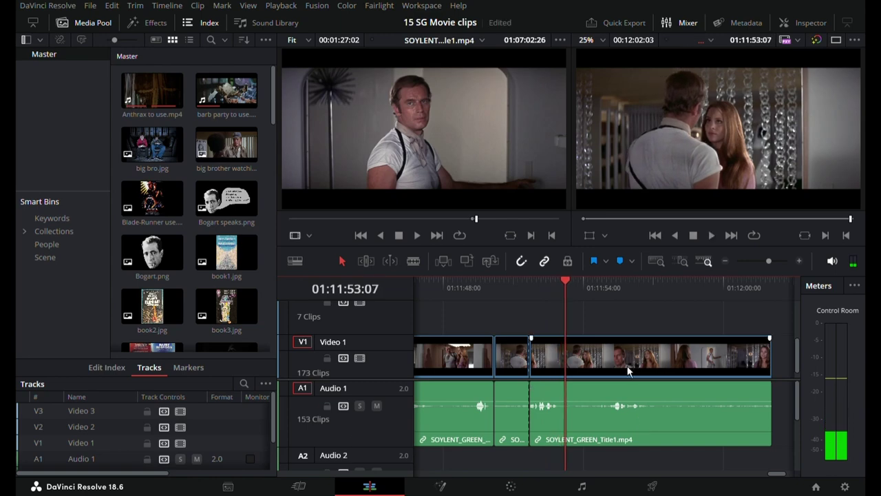
key(space)
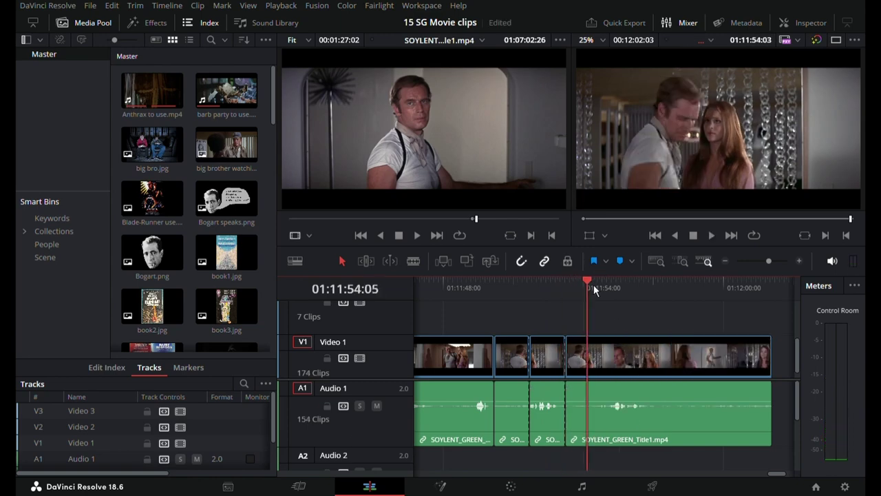
key(space)
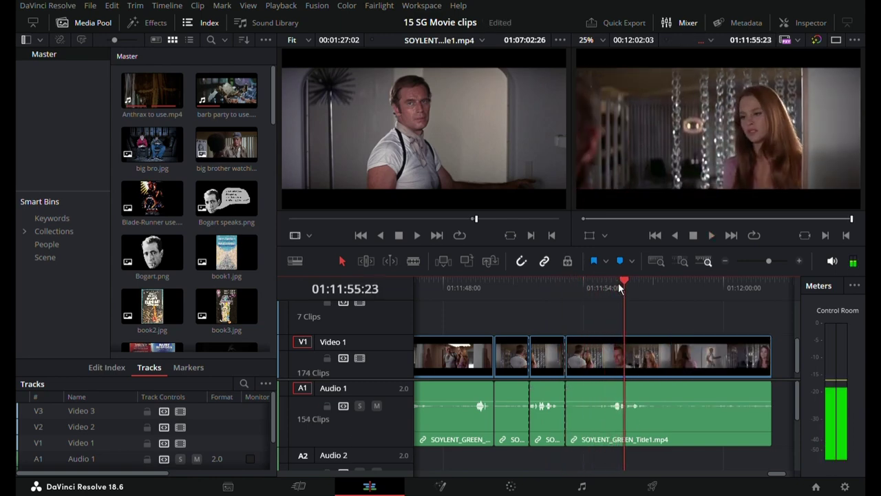
drag(629, 284, 614, 283)
key(Left)
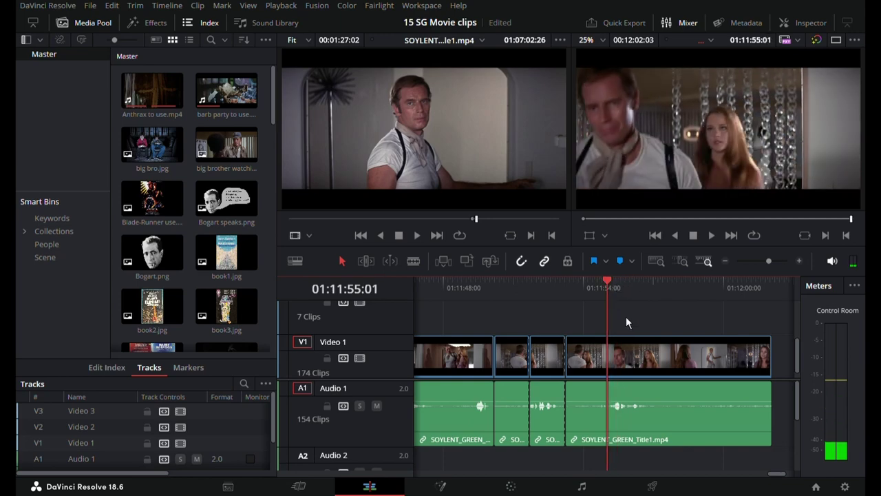
key(ctrl+b)
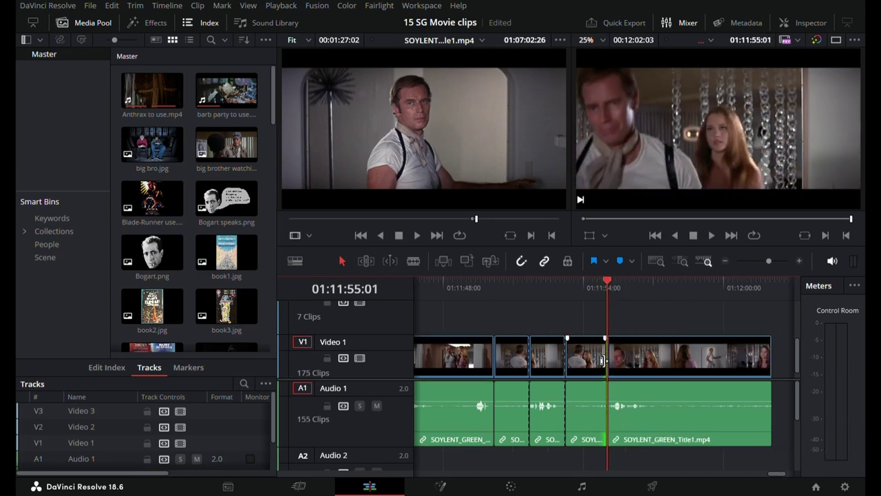
click(592, 368)
key(Delete)
Split the last clip at 01:11:55:13 and delete everything after it.
key(slash)
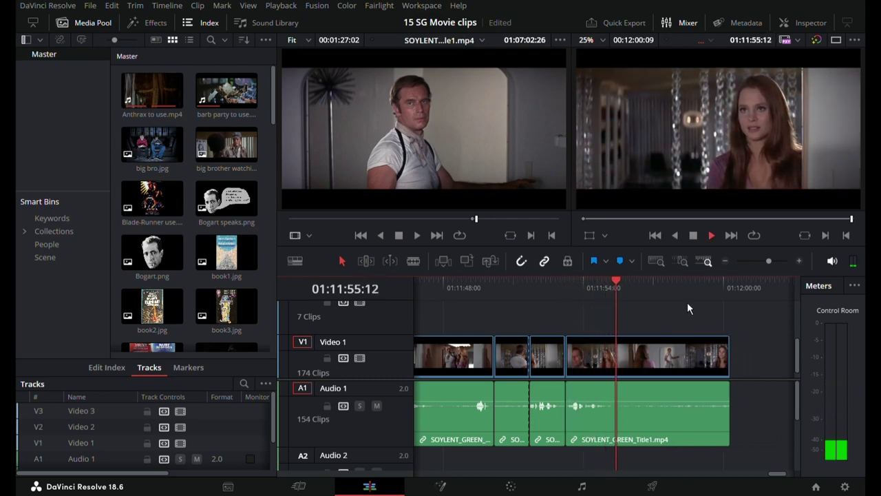
key(Left)
key(Left)
key(Left)
key(Left)
key(Left)
key(Left)
key(Left)
key(Left)
key(Left)
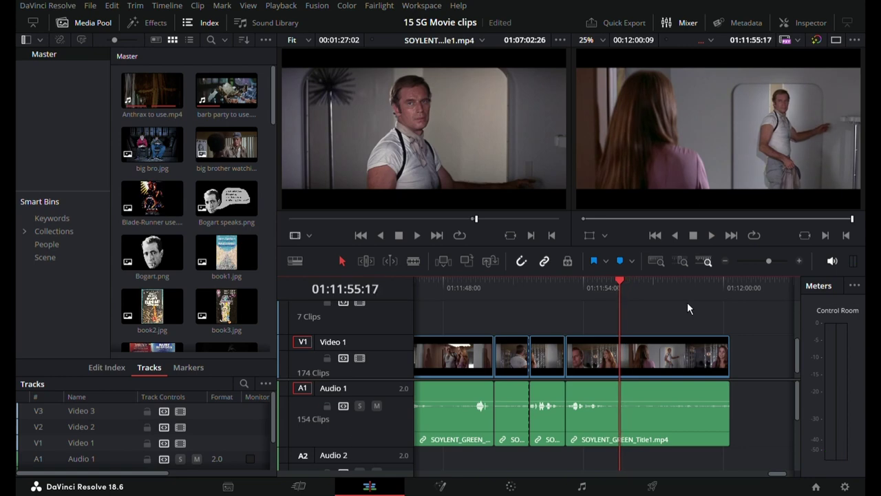
key(Right)
key(Right)
key(Right)
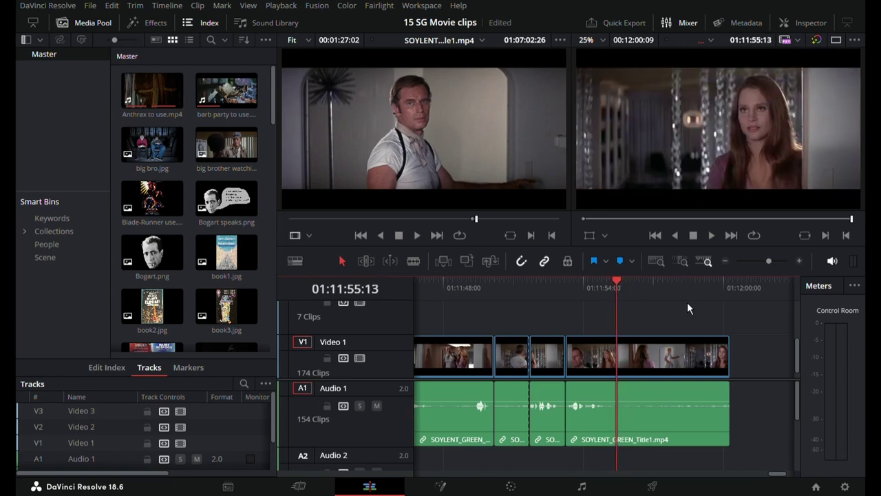
key(Left)
click(665, 344)
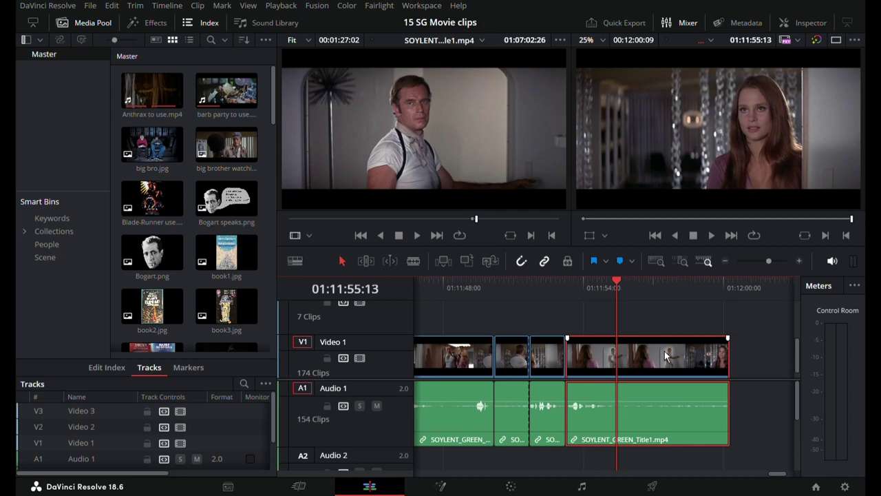
key(ctrl+b)
key(Delete)
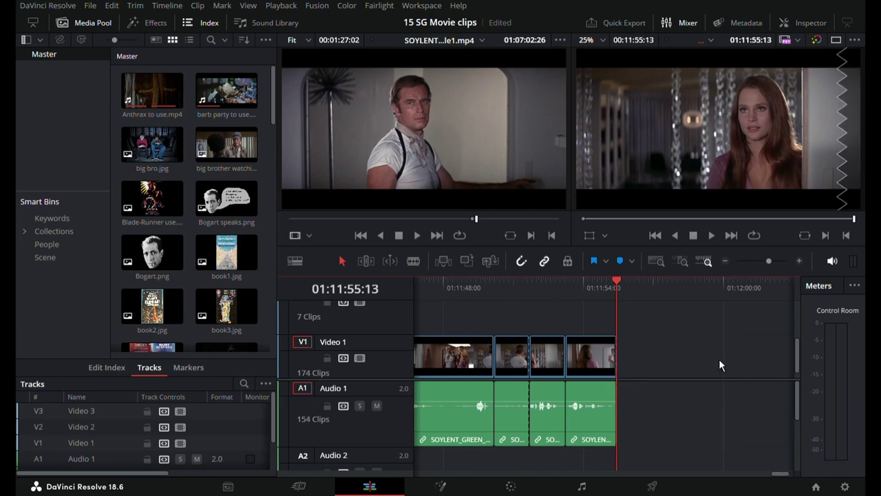
Preview the SOYLENT source footage, then drag the last clip's end out about six seconds.
click(535, 240)
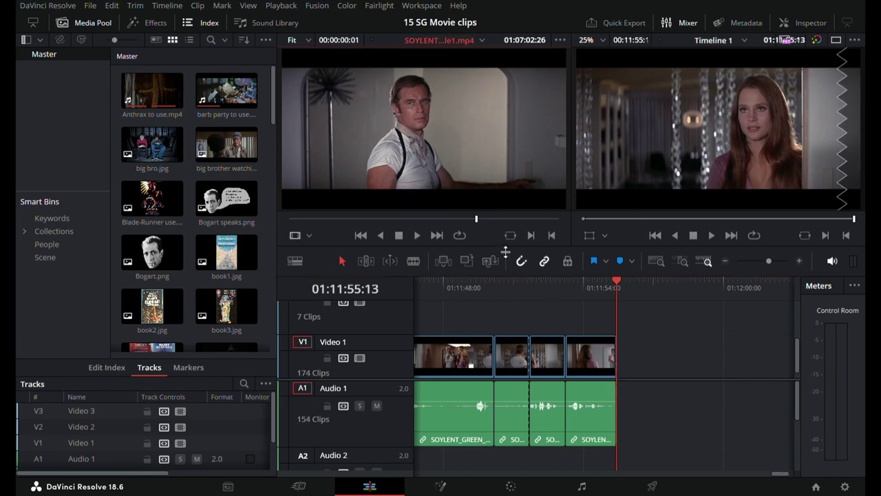
click(422, 242)
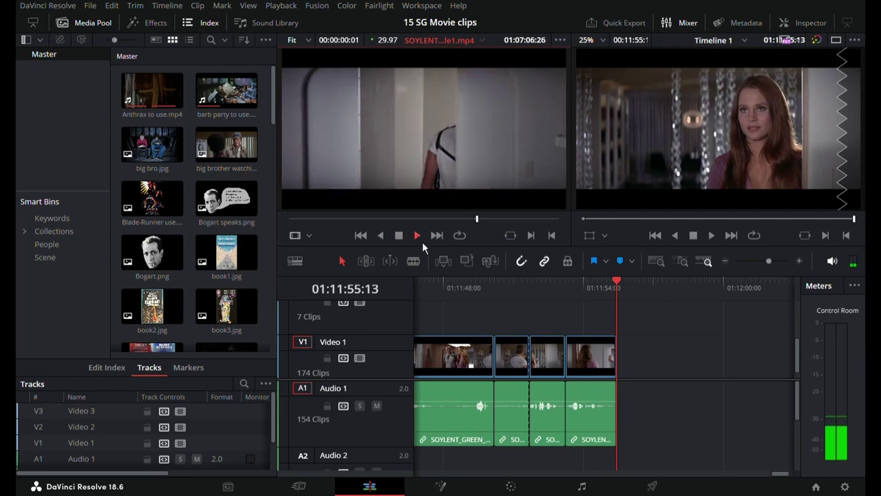
click(422, 241)
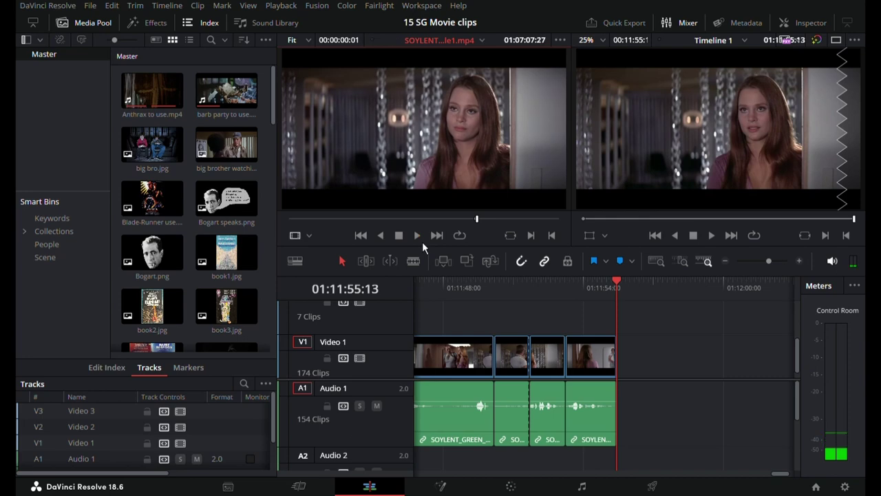
mouse_move(622, 372)
mouse_down()
mouse_move(698, 370)
mouse_move(769, 380)
mouse_move(712, 381)
mouse_move(794, 388)
mouse_move(734, 374)
mouse_move(661, 370)
mouse_move(724, 381)
mouse_move(637, 378)
mouse_up()
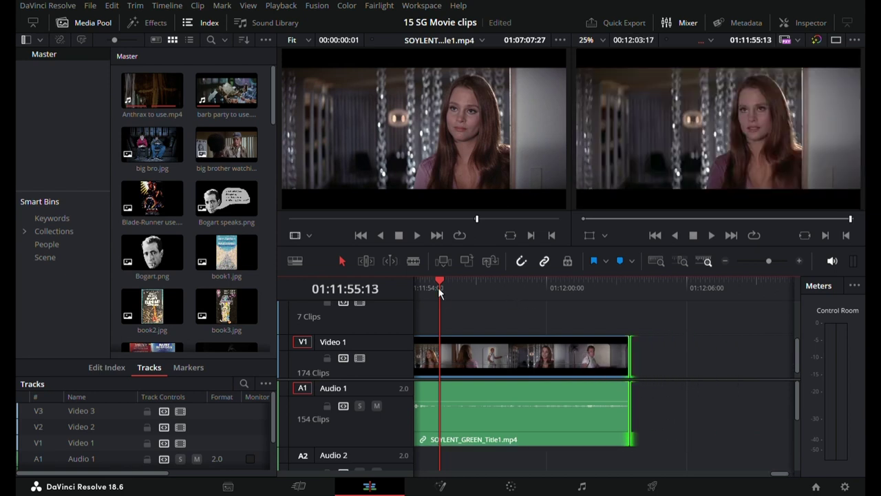
Cut at 01:11:55:13 and 01:11:59:07, ripple-delete the section between, and review the join.
click(472, 357)
key(ctrl+b)
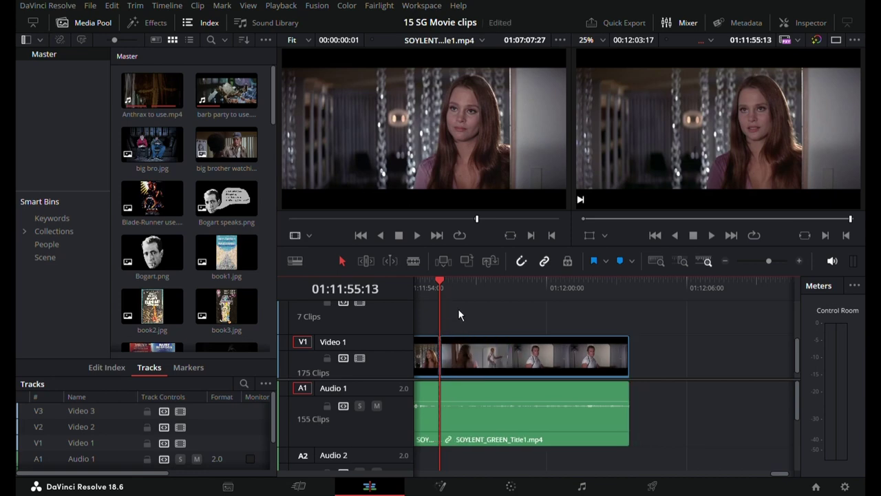
drag(445, 289, 535, 299)
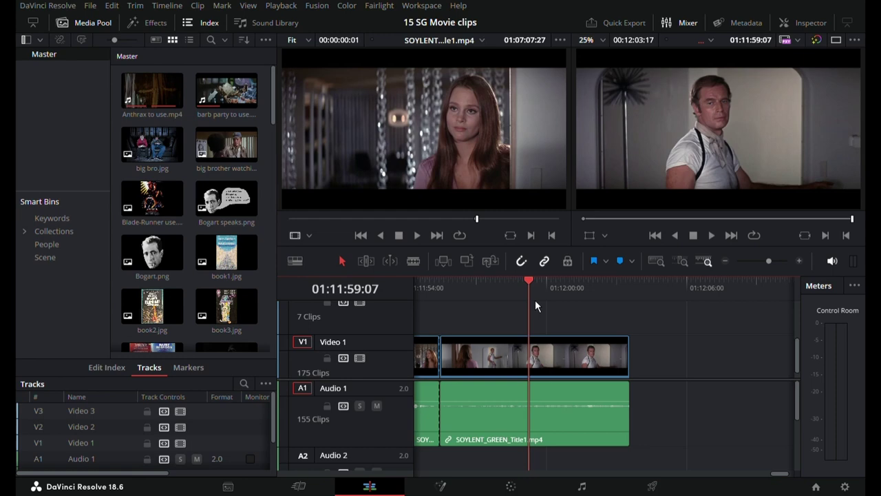
key(ctrl+b)
click(502, 362)
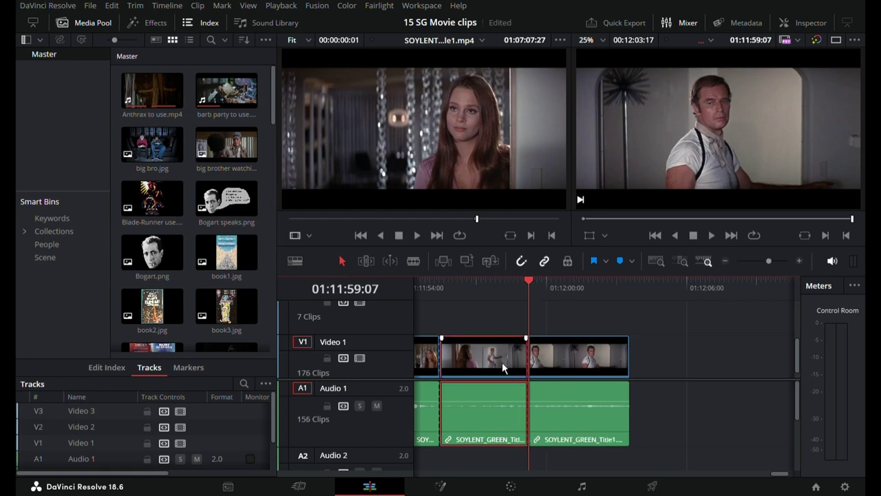
key(Delete)
key(space)
key(space)
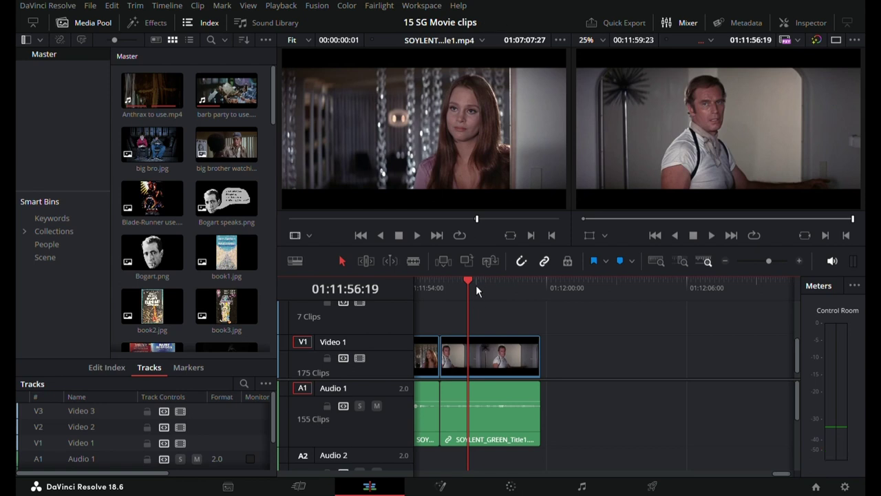
key(space)
key(space)
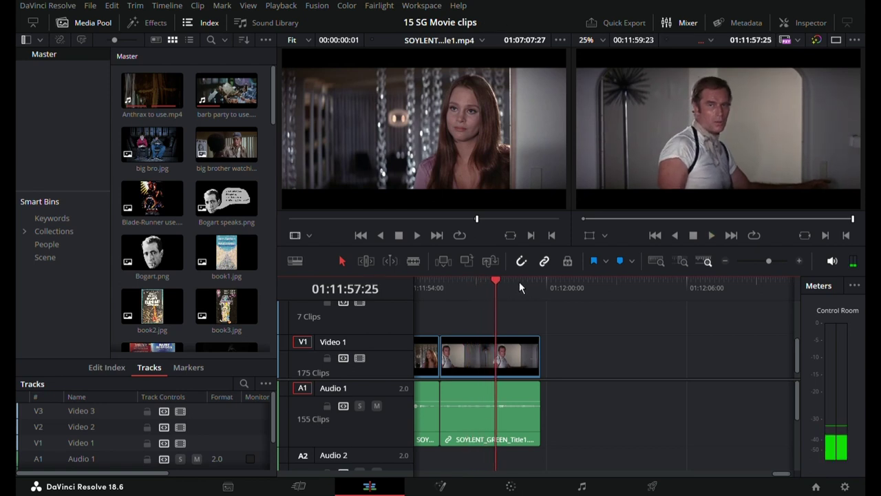
drag(505, 284, 466, 290)
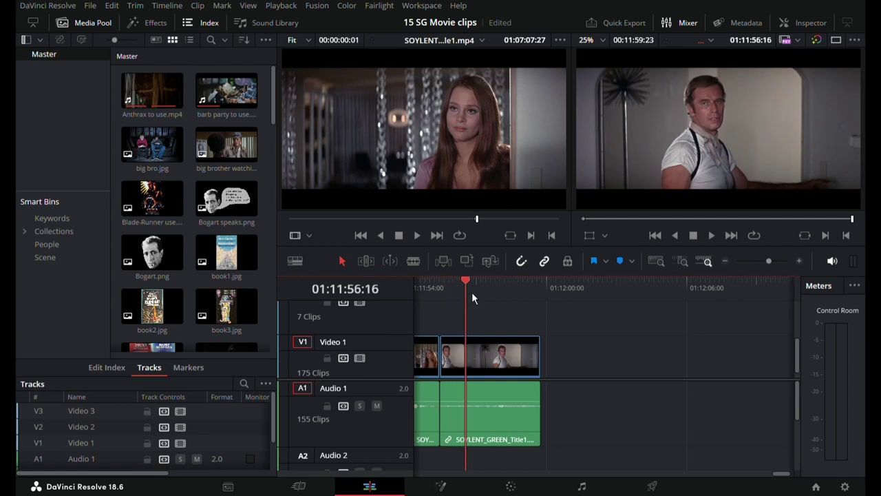
Split the clip at the current frame, ripple-delete the middle piece, and play it back.
click(490, 365)
key(ctrl+b)
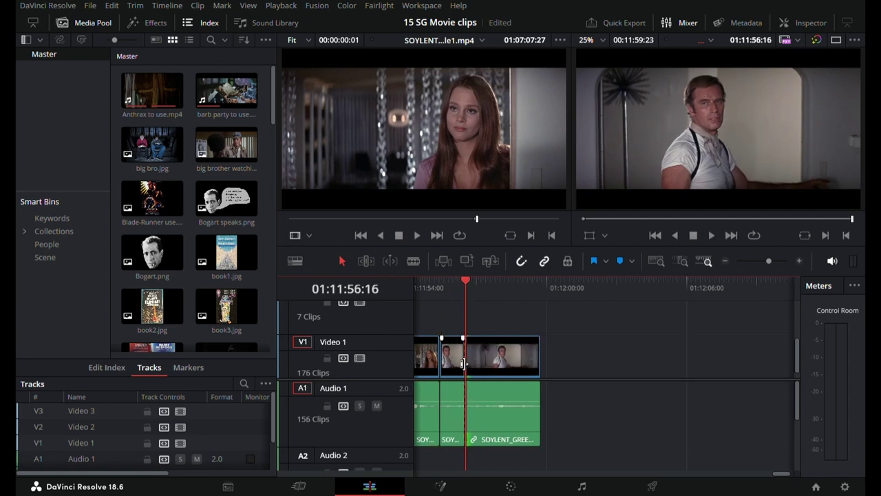
click(458, 363)
key(Delete)
key(space)
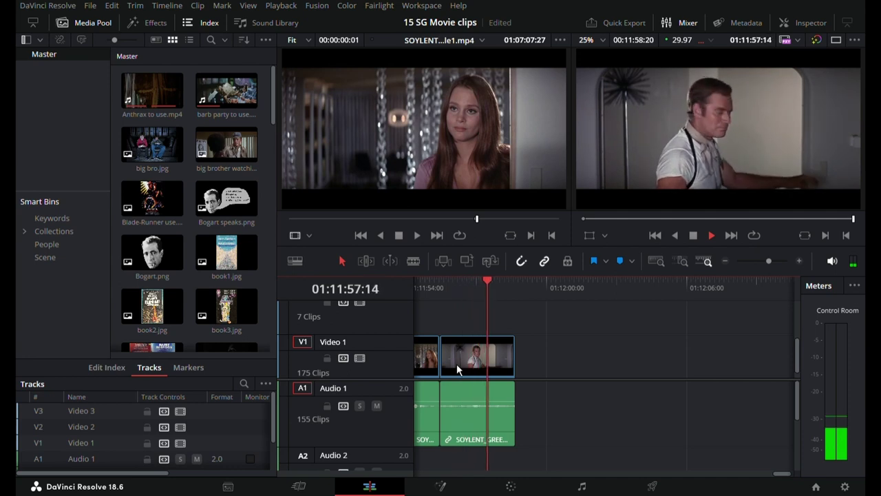
key(space)
Trim the clip's start to 01:11:56:12, cut at 01:11:57:12, delete the leftover tail, and save.
drag(497, 286, 462, 285)
click(469, 285)
click(494, 354)
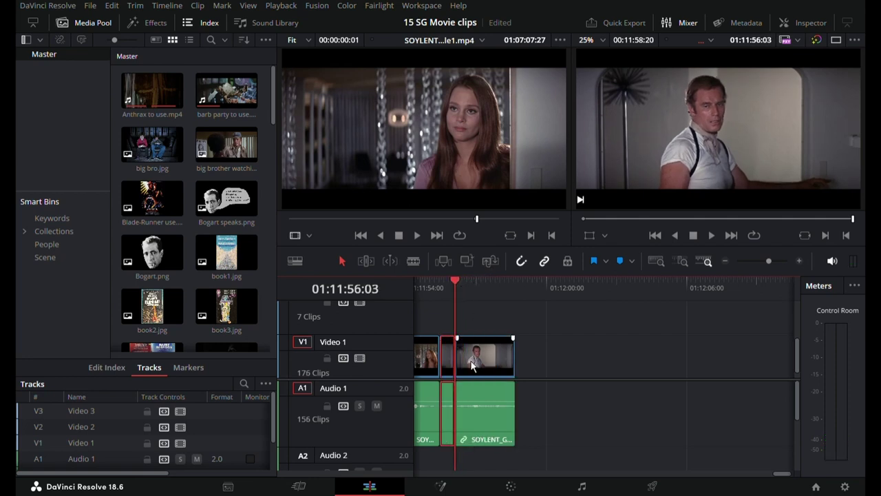
key(ctrl+shift+[)
key(space)
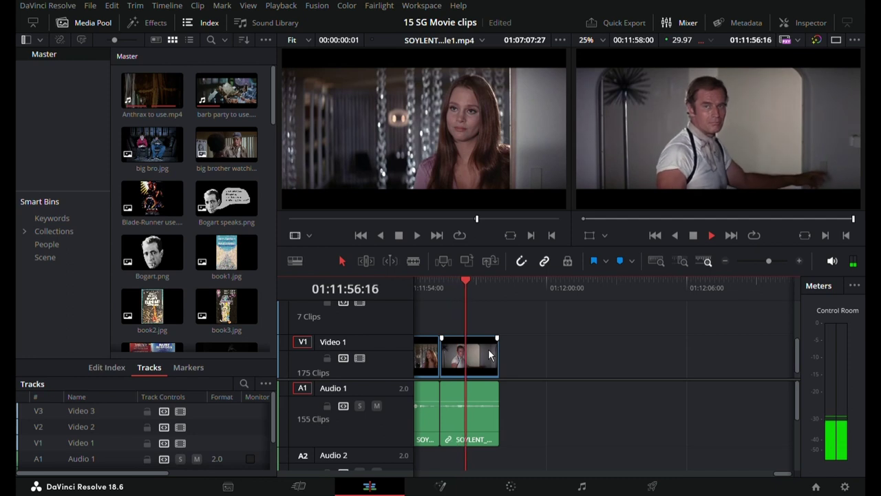
key(space)
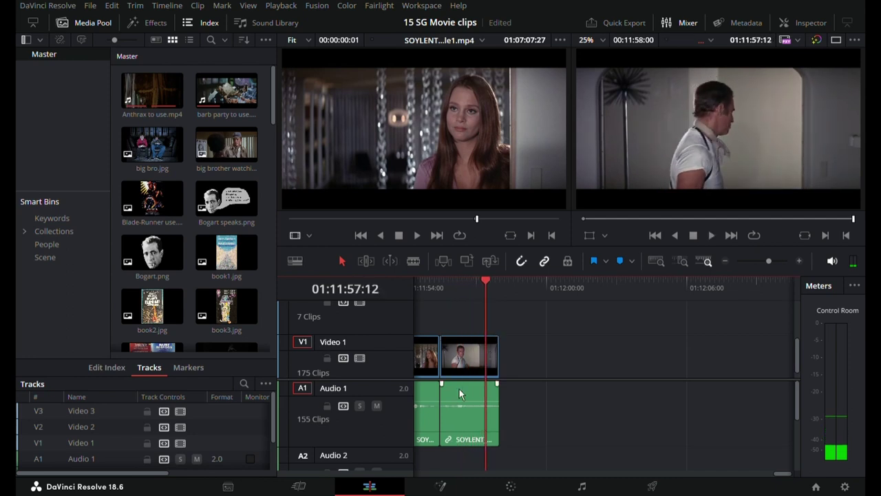
key(ctrl+b)
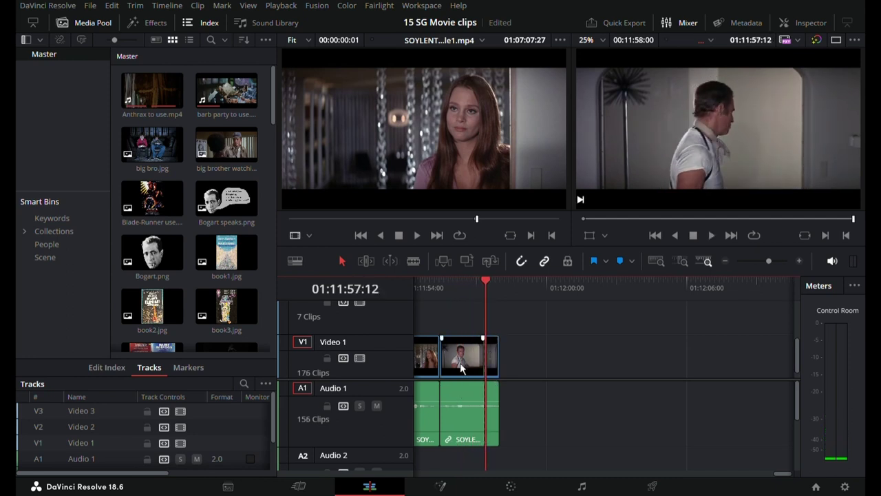
click(499, 362)
key(Delete)
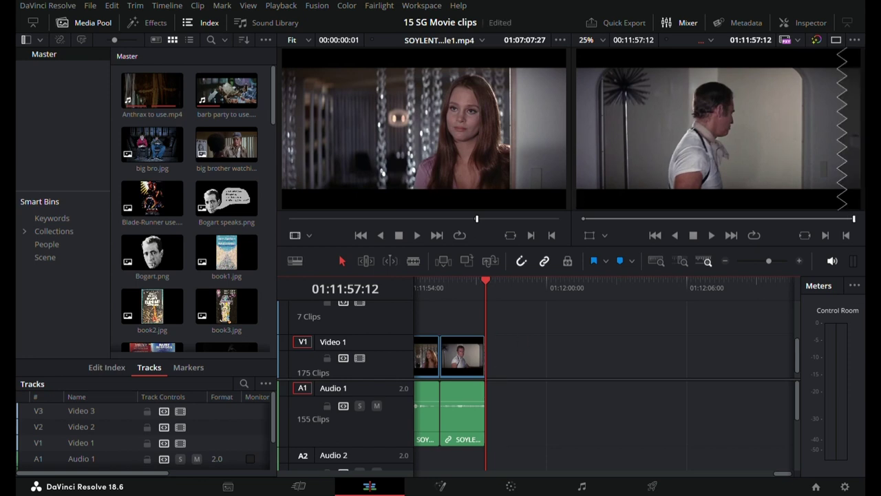
key(ctrl+s)
key(alt+Tab)
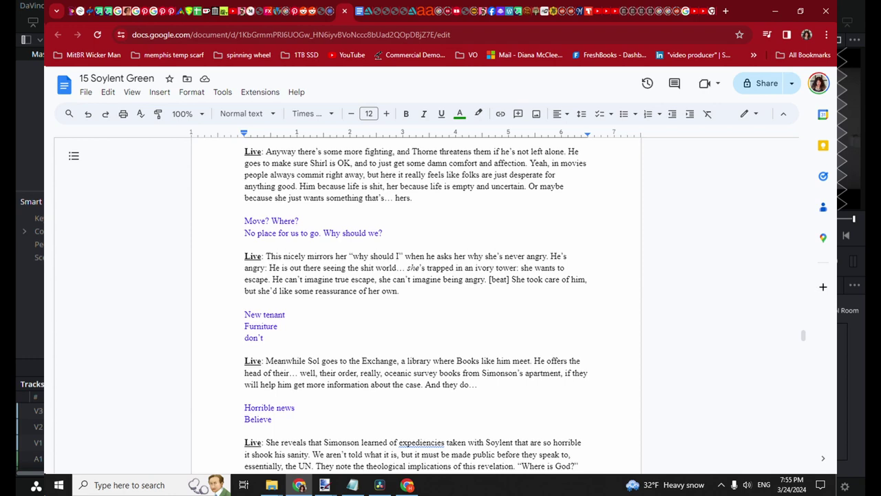
key(alt+Tab)
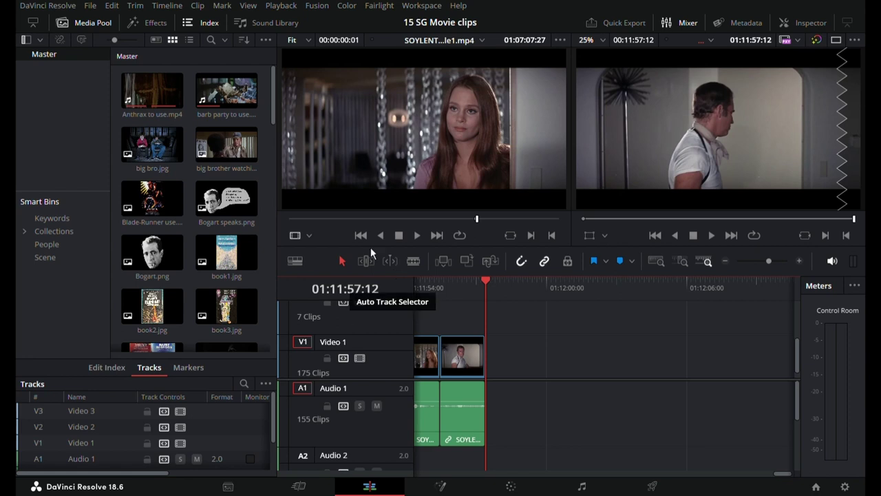
Play the source to the bookshelf-room scene, mark its out point, and append the 00:00:09:10 excerpt.
click(533, 239)
key(space)
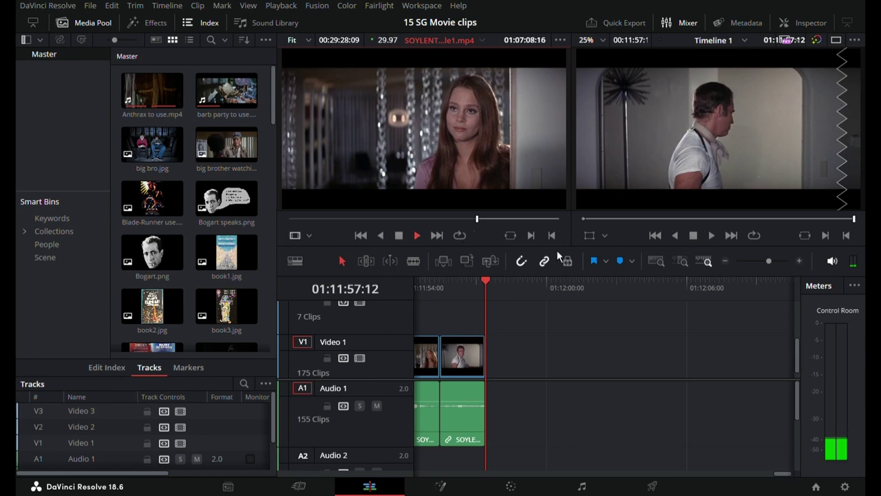
key(space)
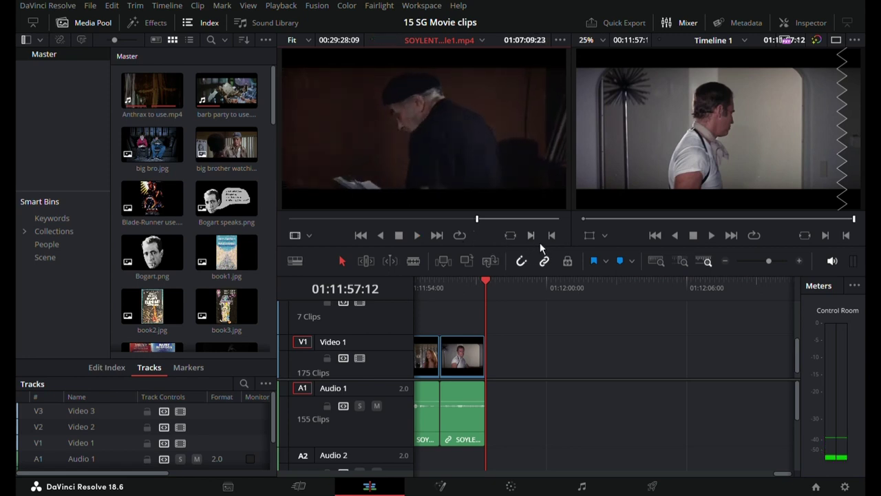
key(space)
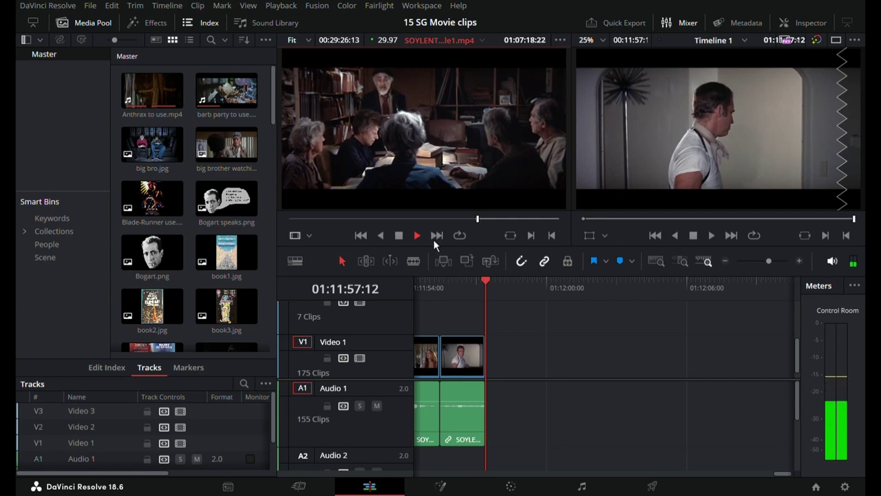
click(416, 236)
click(551, 235)
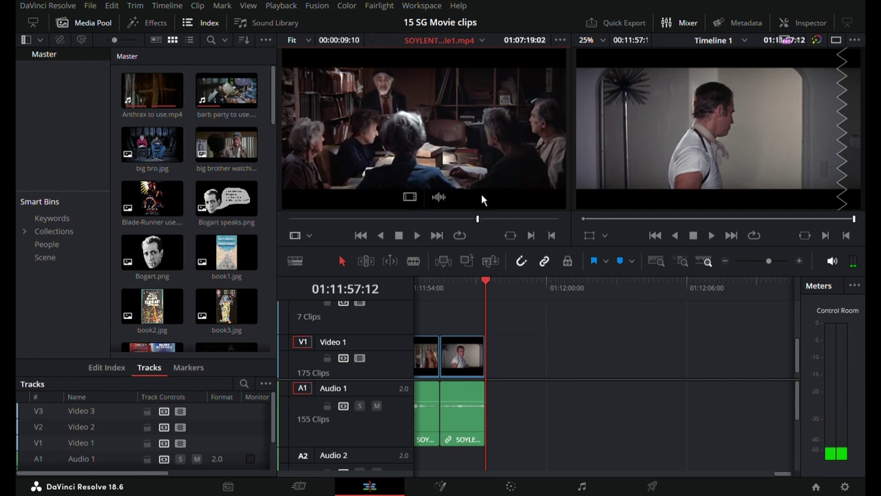
drag(481, 193, 794, 180)
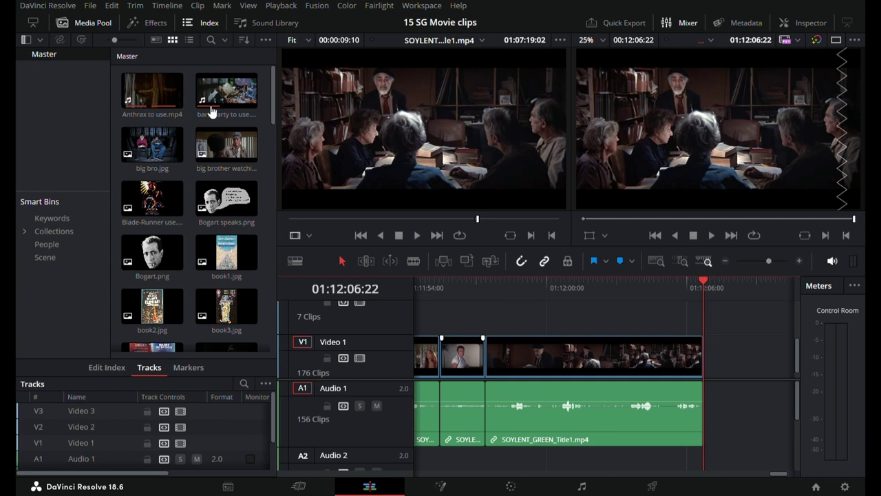
key(alt+Tab)
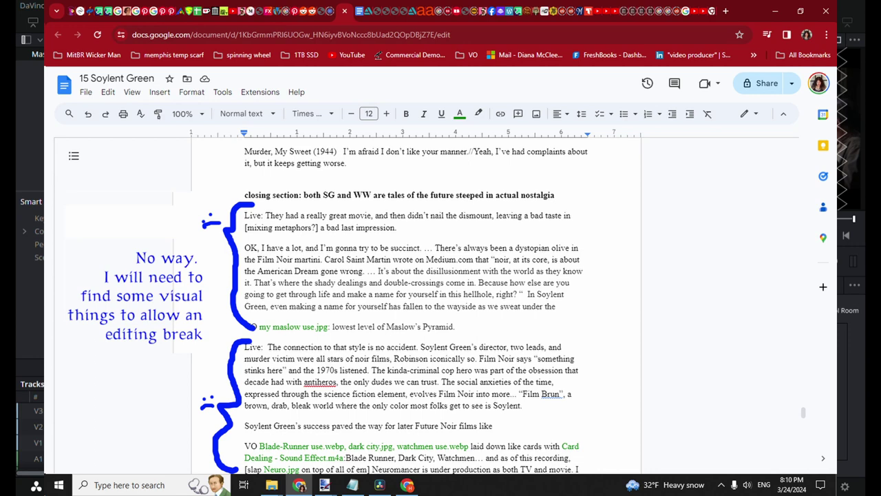
key(alt+Tab)
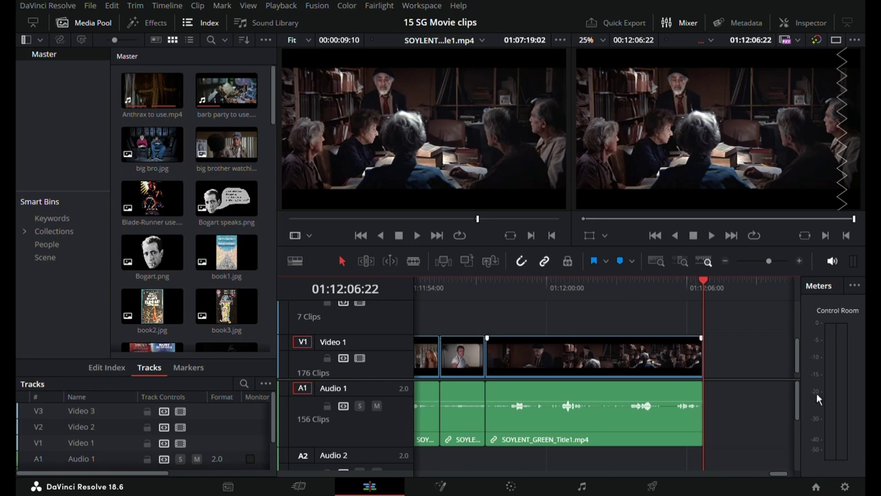
Blade the bookshelf clip at 01:11:58:11 and ripple-delete the short head piece.
click(509, 305)
key(space)
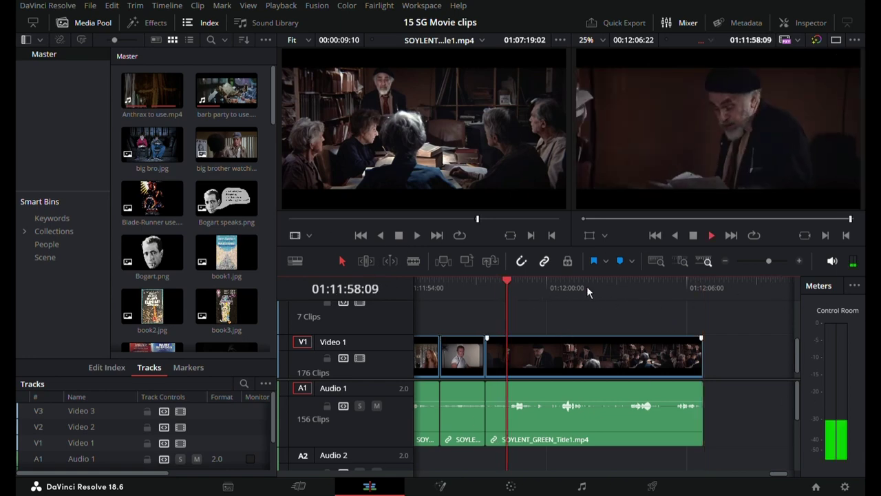
key(space)
drag(529, 284, 512, 285)
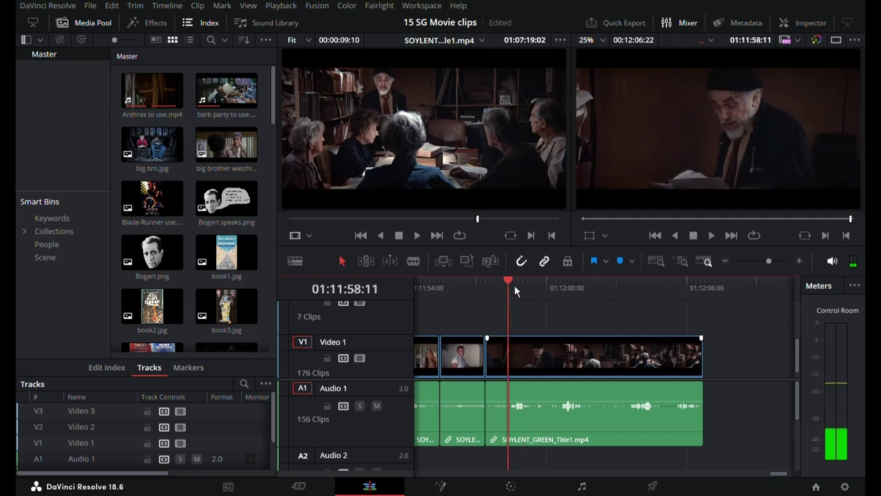
key(ctrl+b)
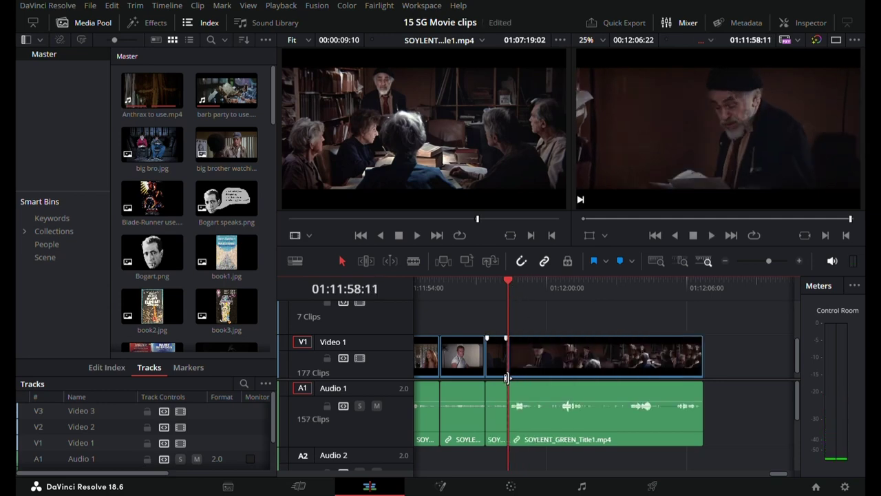
click(499, 373)
key(Delete)
Split the bookshelf clip at 01:12:01:16, delete the tail piece, and save the project.
key(space)
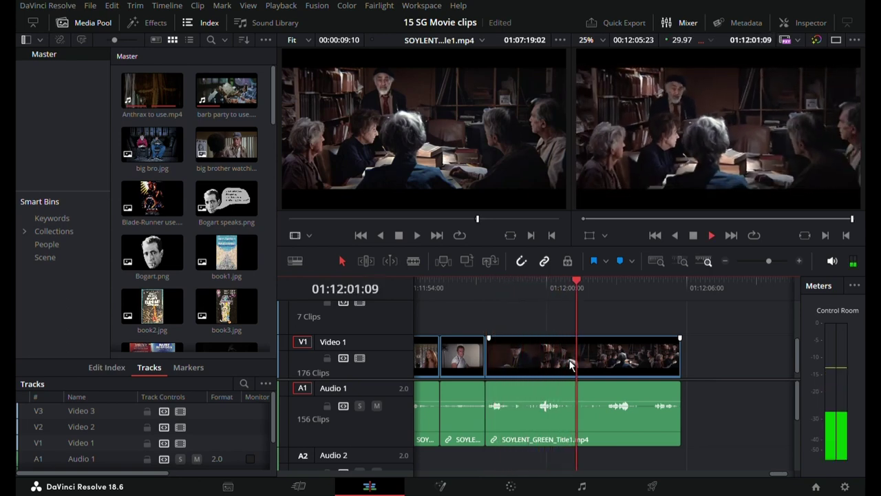
key(space)
click(616, 384)
key(ctrl+b)
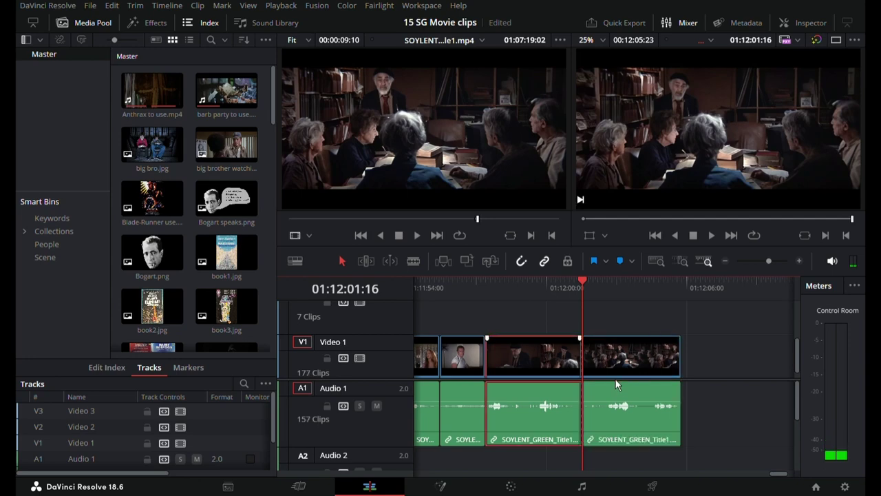
key(space)
key(space)
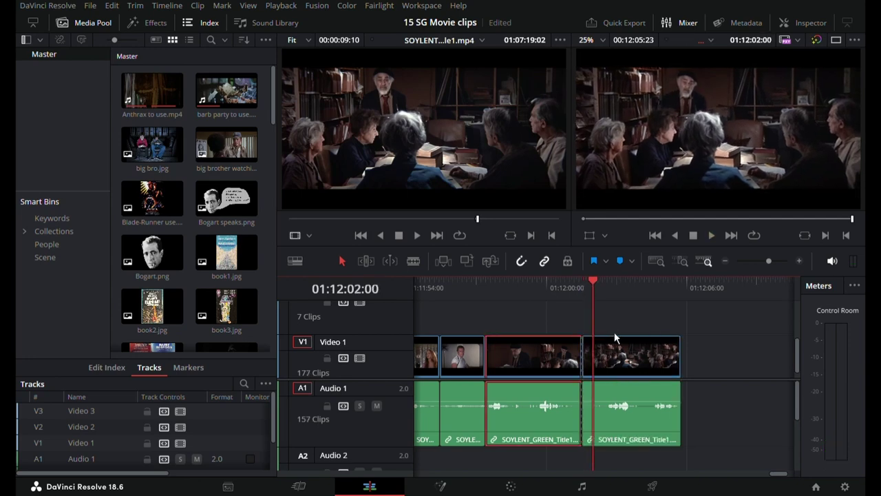
click(621, 349)
key(ctrl+s)
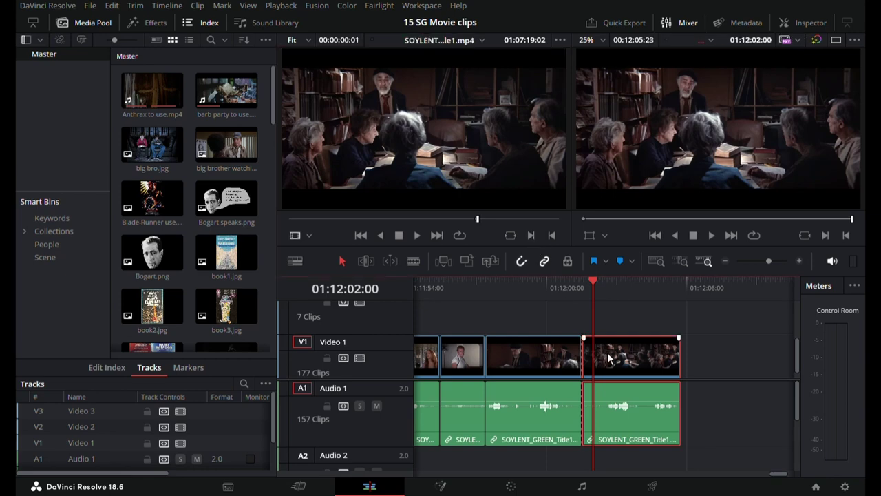
key(Delete)
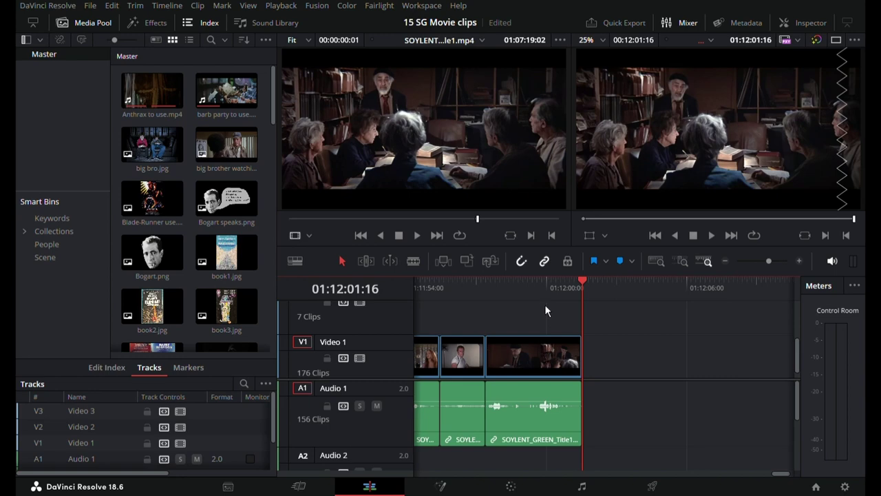
scroll(549, 323, up, 1)
drag(782, 483, 775, 487)
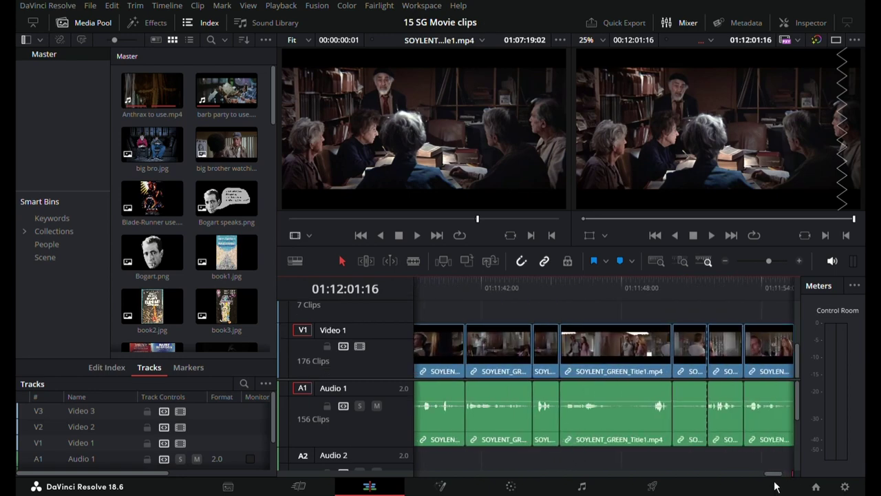
click(533, 295)
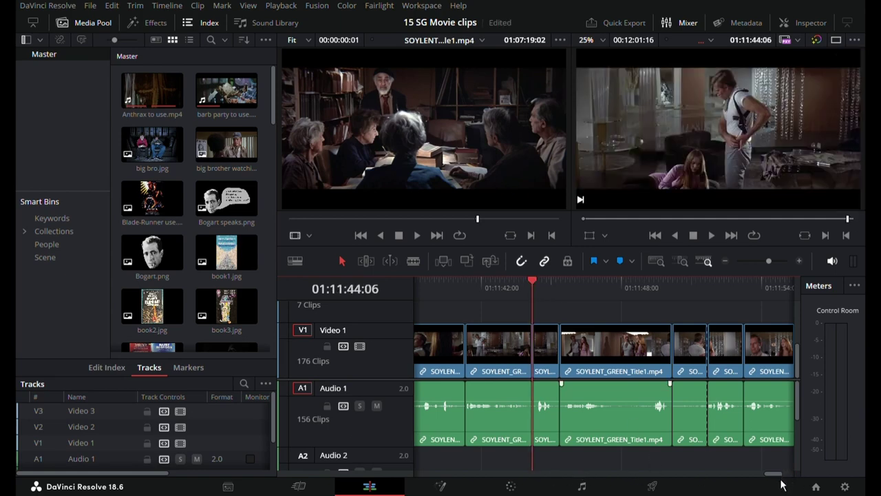
drag(782, 480, 784, 481)
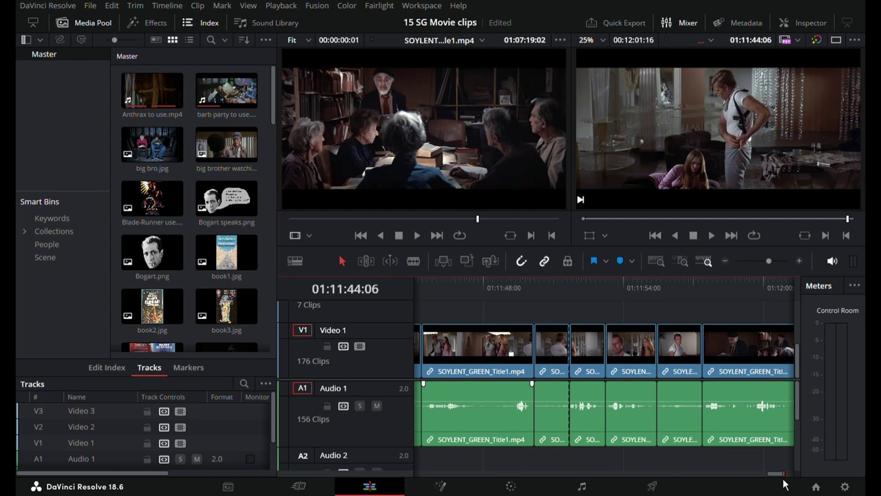